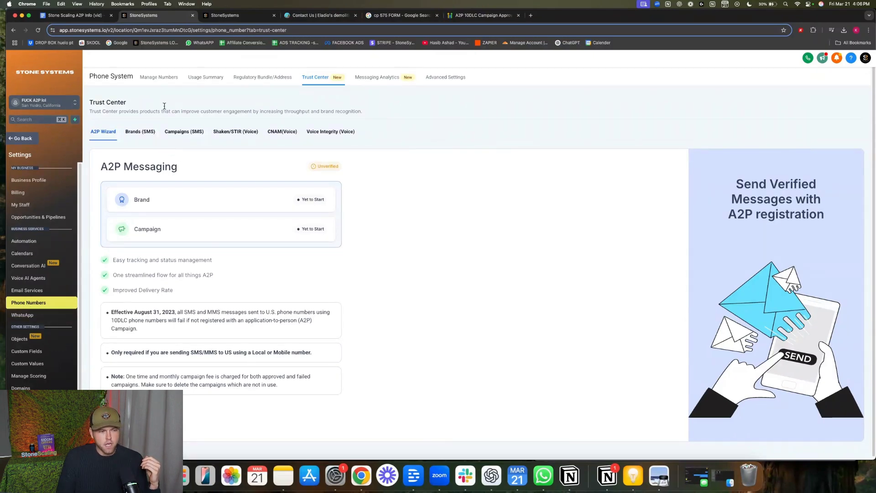
left_click(220, 16)
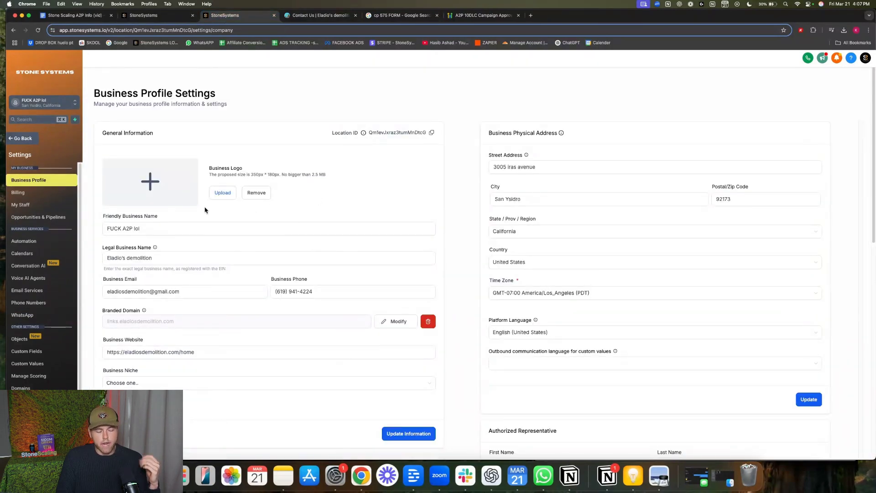
left_click_drag(142, 229, 105, 229)
left_click(126, 230)
left_click(151, 231)
left_click_drag(160, 231, 126, 230)
left_click(160, 229)
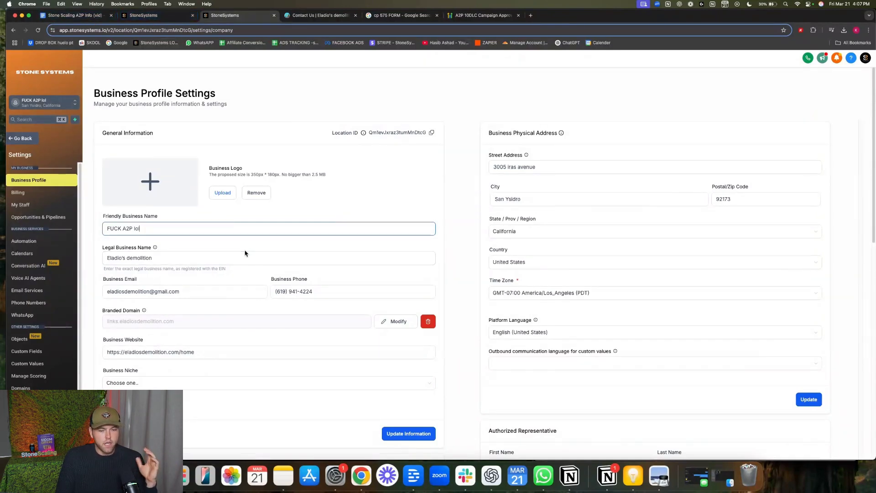
left_click(90, 16)
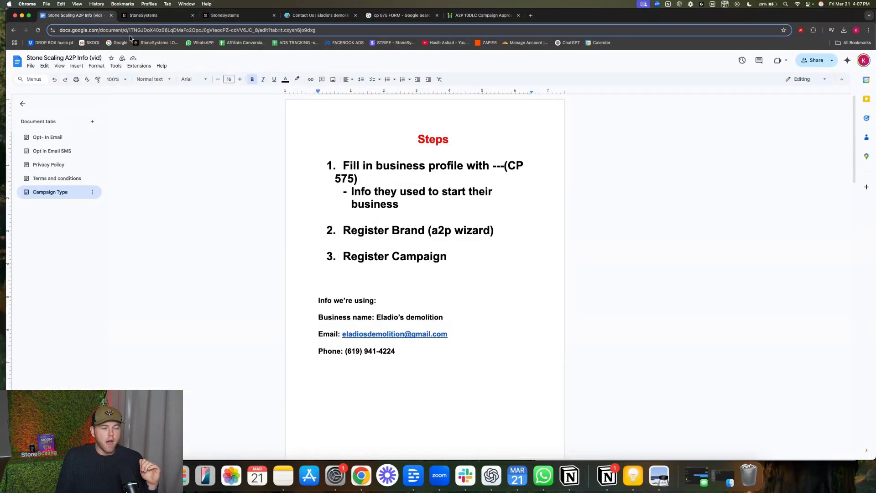
left_click(155, 16)
left_click(215, 18)
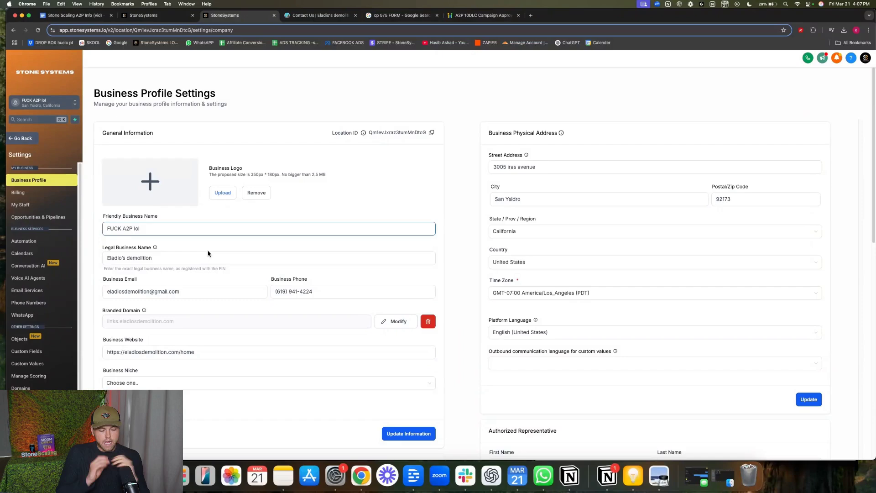
Point out the Legal Business Name and Street Address fields in the business profile.
left_click(165, 258)
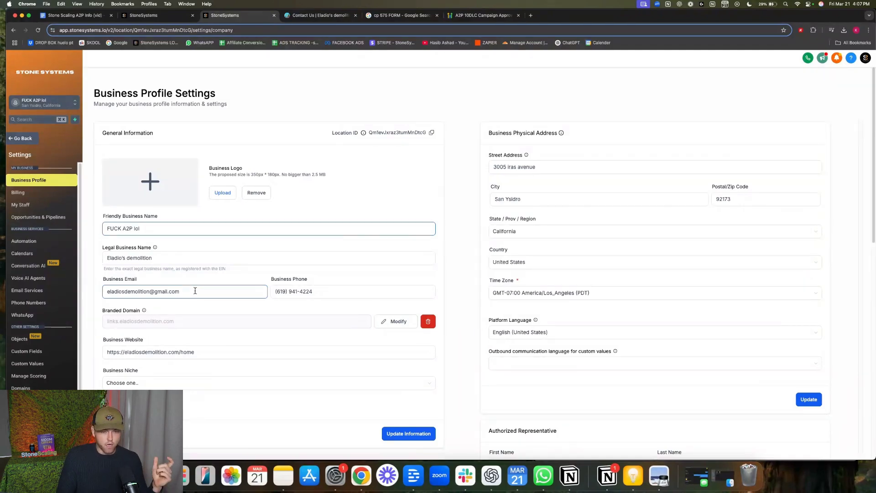
left_click(538, 169)
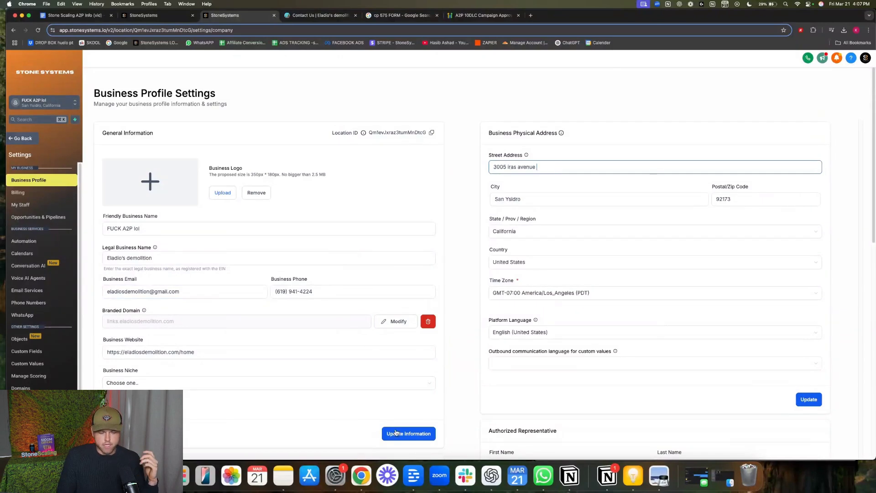
left_click(413, 475)
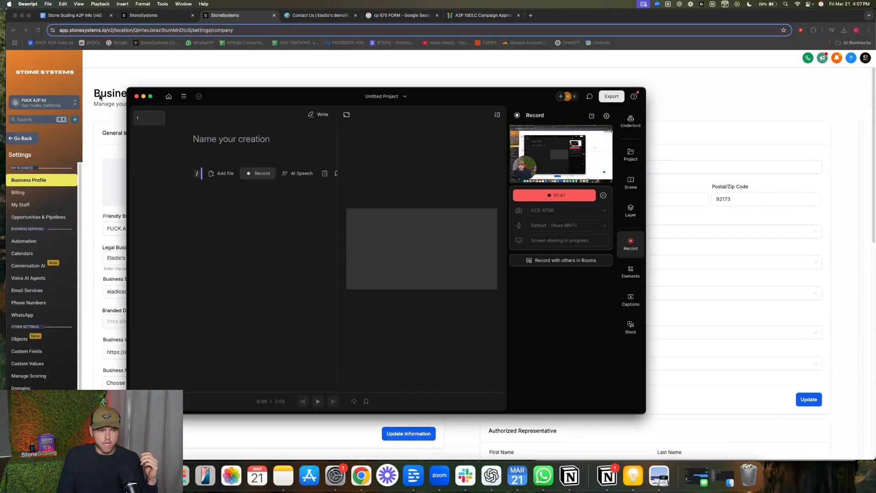
left_click(143, 97)
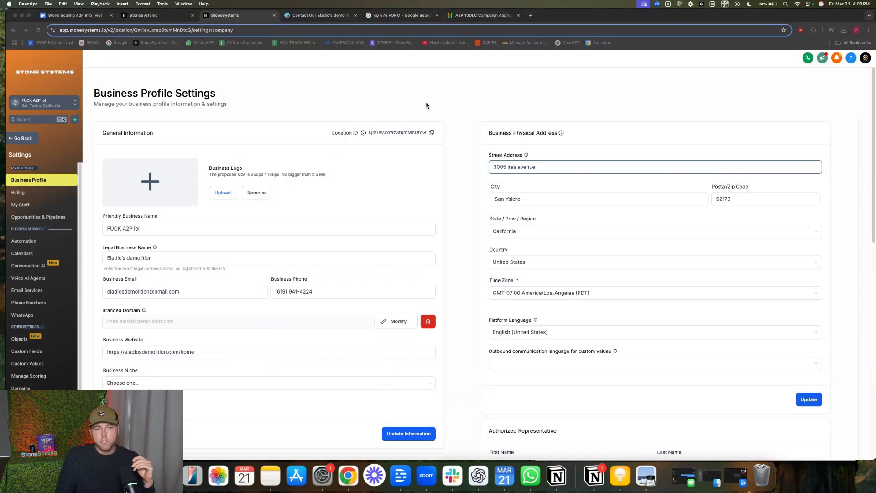
Open the sample CP-575 letter in Preview, move it left, and clear the EIN highlight.
left_click(381, 15)
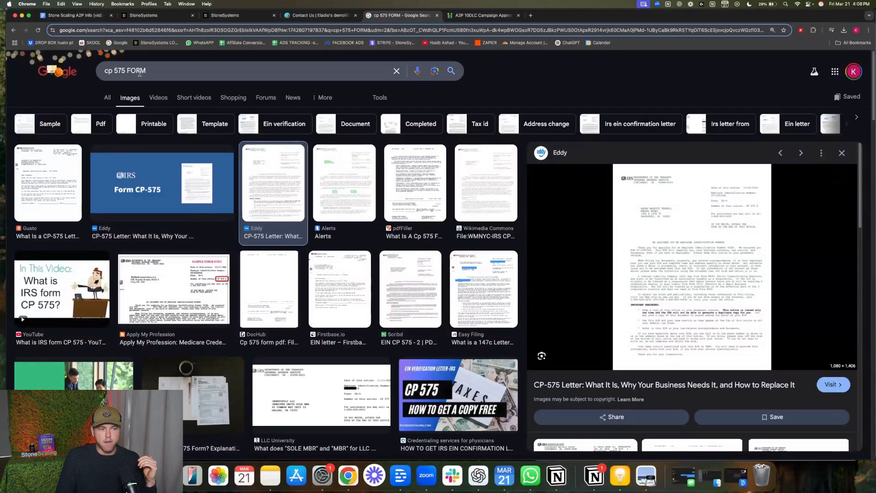
left_click(645, 475)
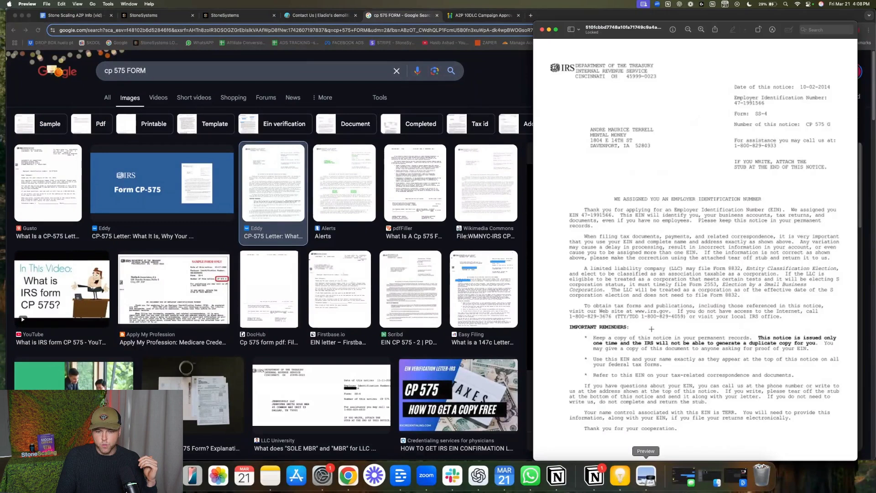
left_click_drag(626, 28, 497, 29)
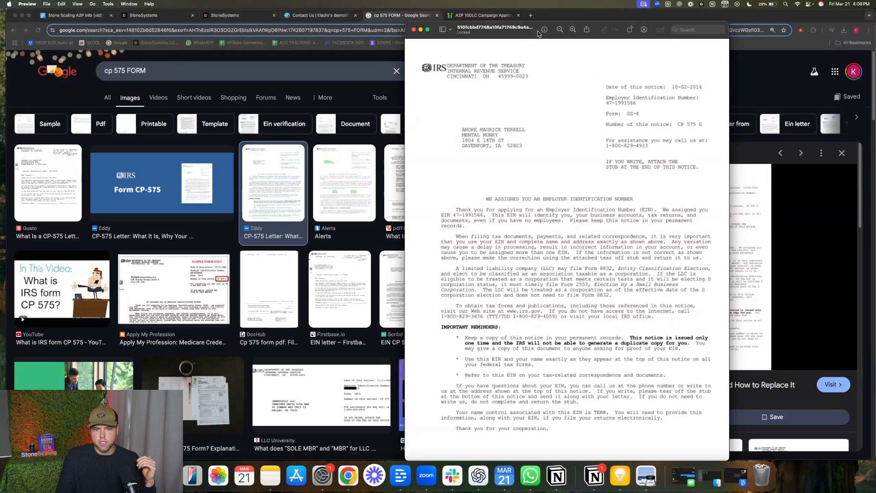
left_click_drag(541, 27, 467, 28)
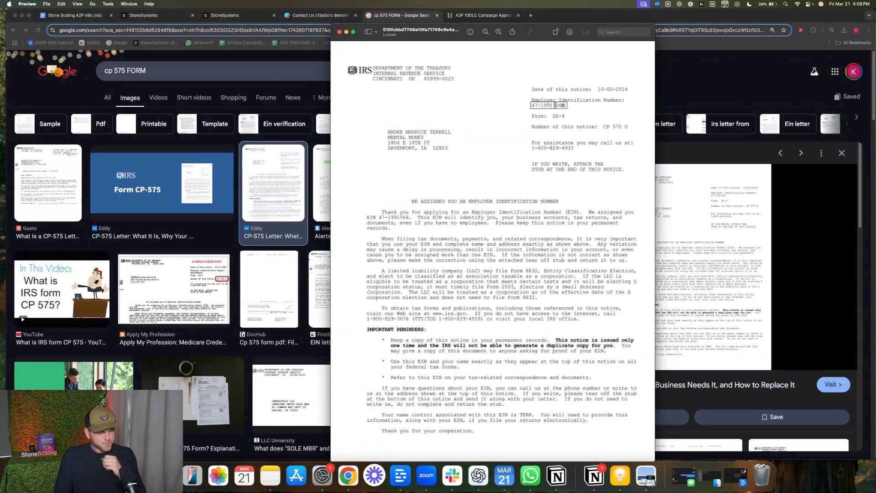
left_click(479, 101)
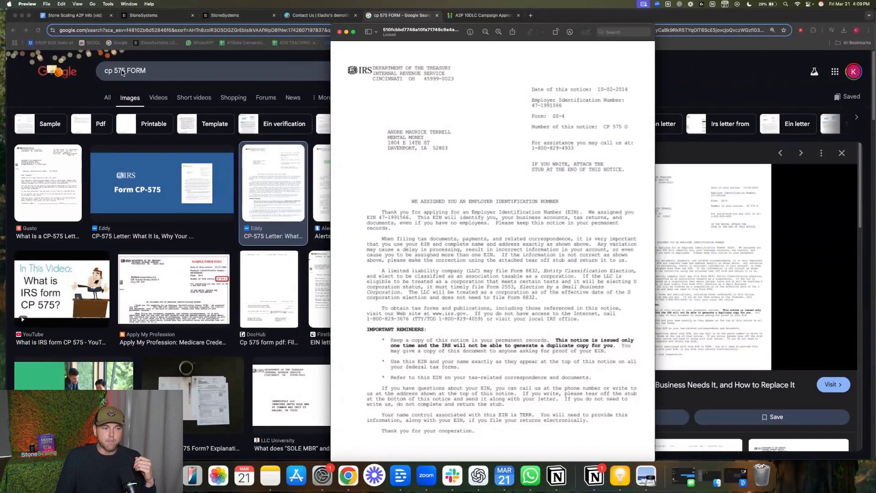
Start Brand registration in the Trust Center A2P Wizard after checking the business profile.
left_click(155, 18)
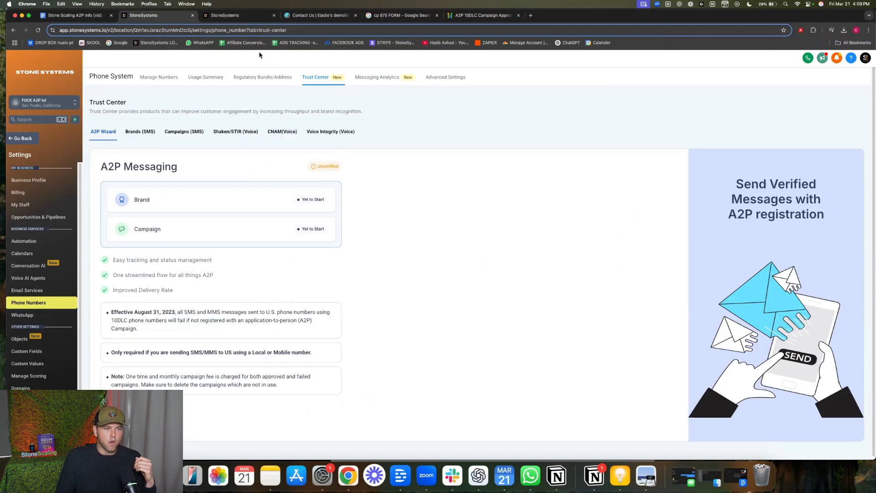
left_click(238, 16)
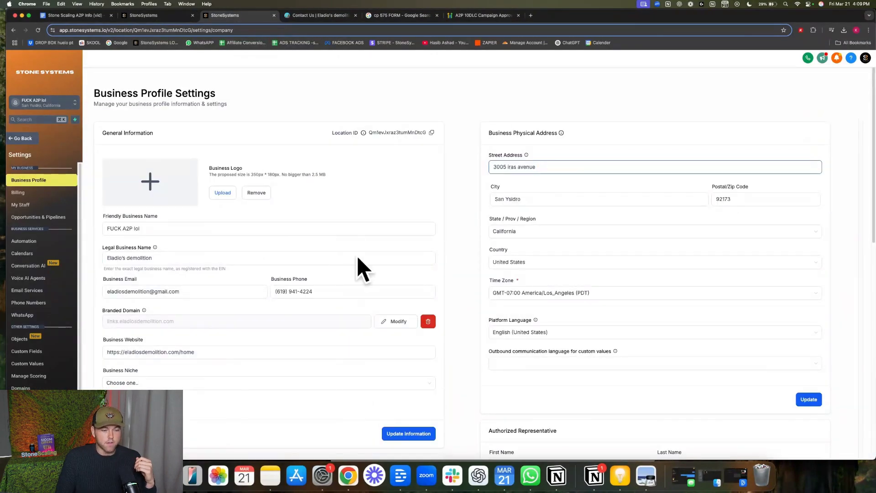
left_click(153, 16)
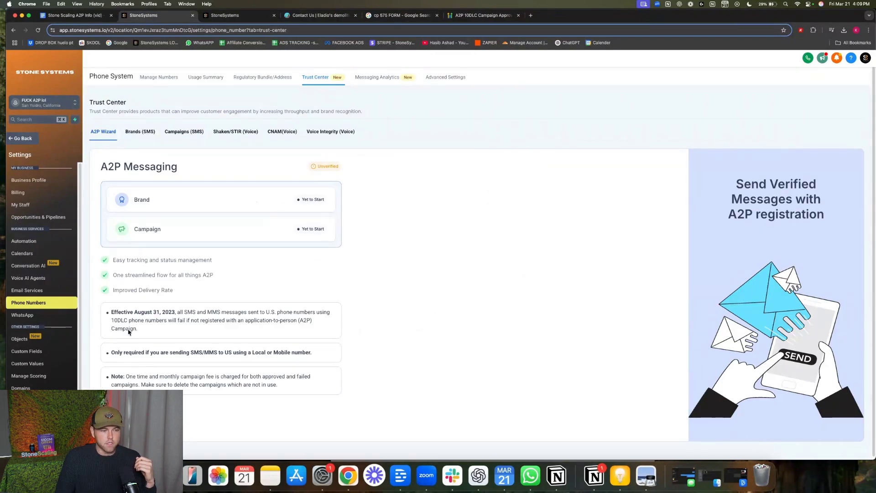
left_click(147, 229)
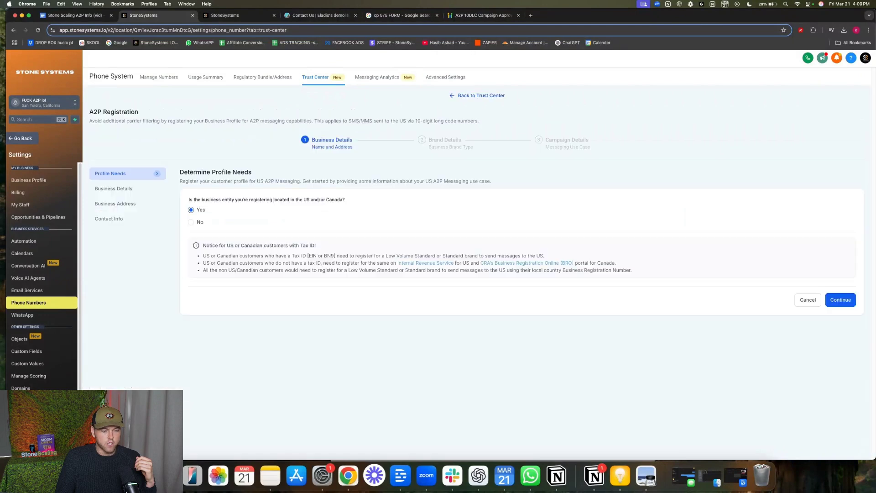
left_click(75, 16)
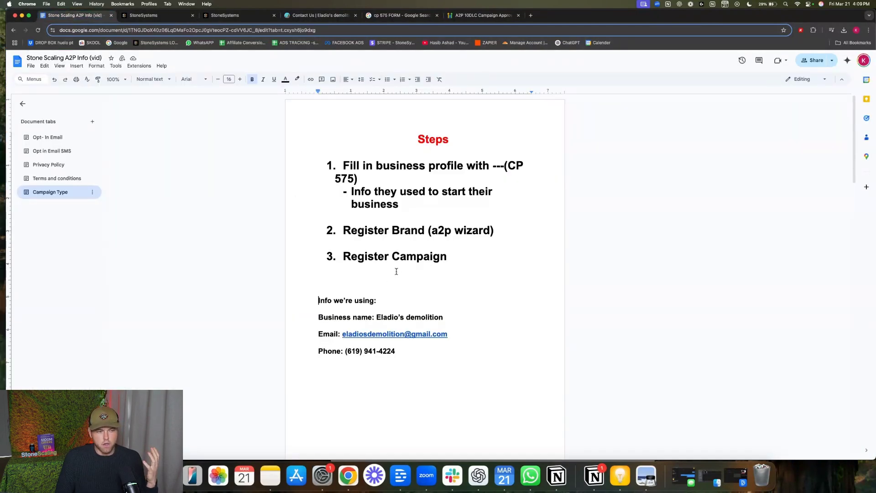
Return from the steps doc to the A2P Registration Determine Profile Needs page.
left_click(168, 19)
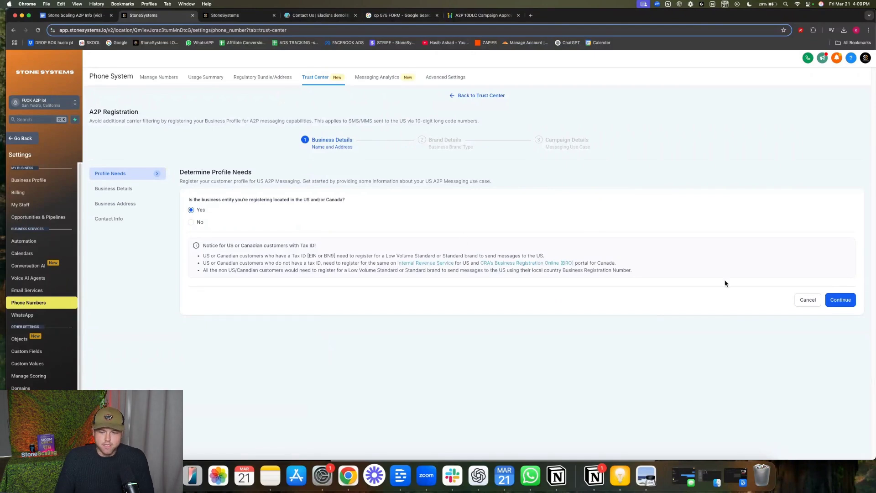
Check the prefilled legal name and registration number against the Business Profile, then continue.
left_click(841, 300)
scroll(250, 244, "down", 1)
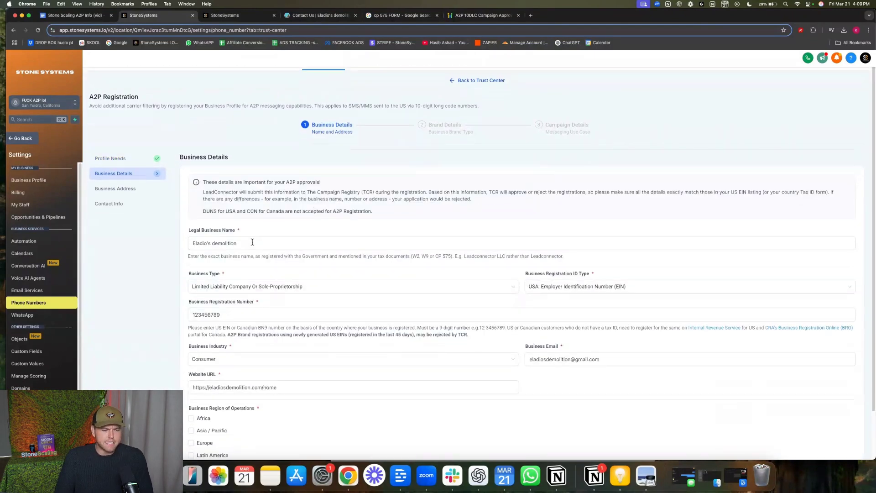
left_click(237, 245)
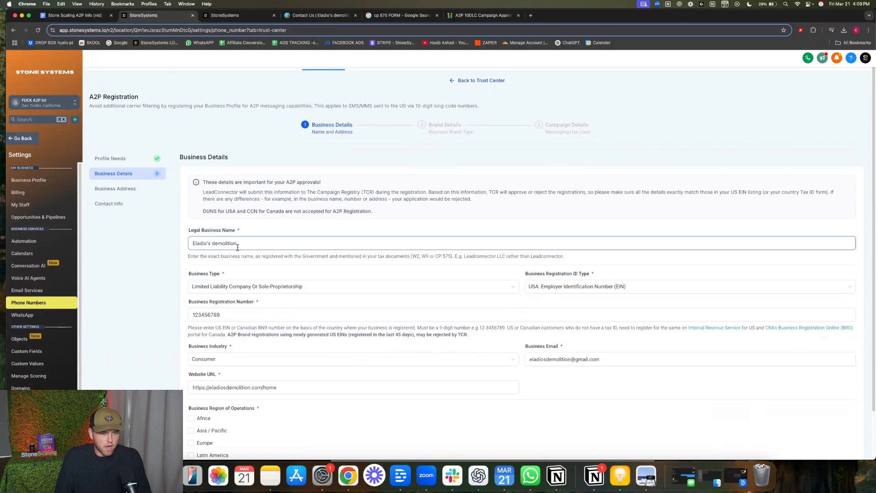
scroll(229, 244, "down", 3)
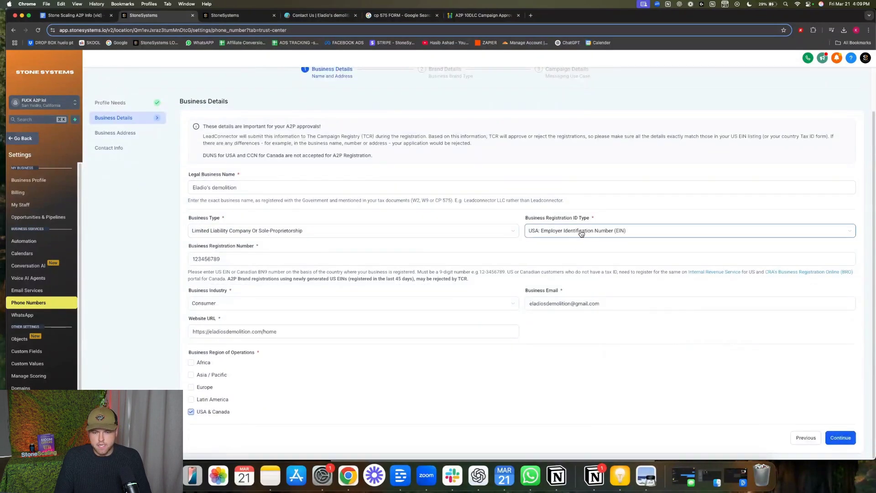
left_click(223, 260)
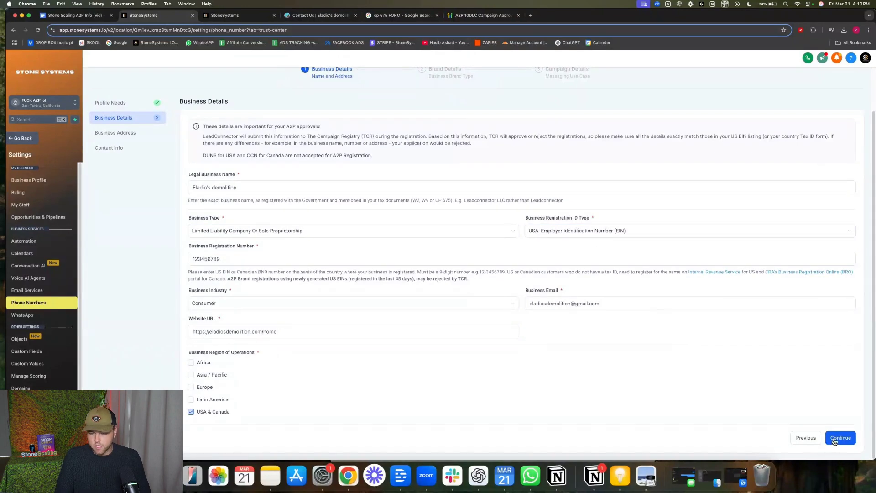
left_click(237, 15)
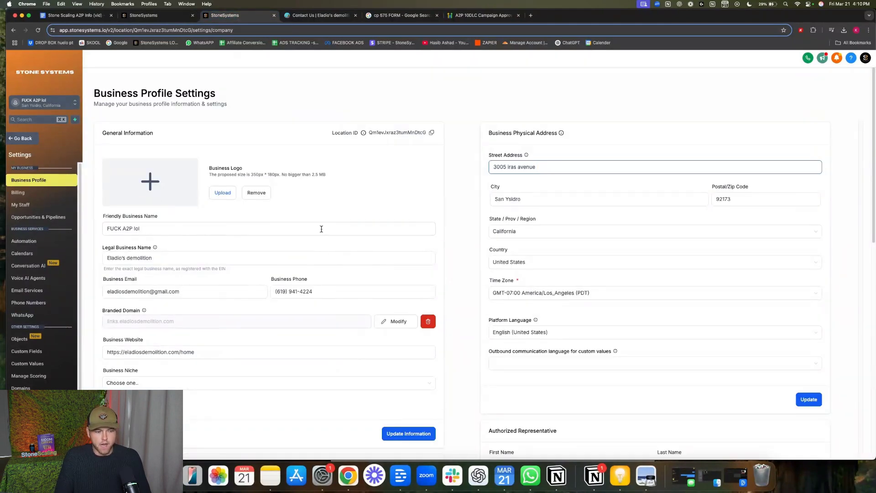
left_click(156, 15)
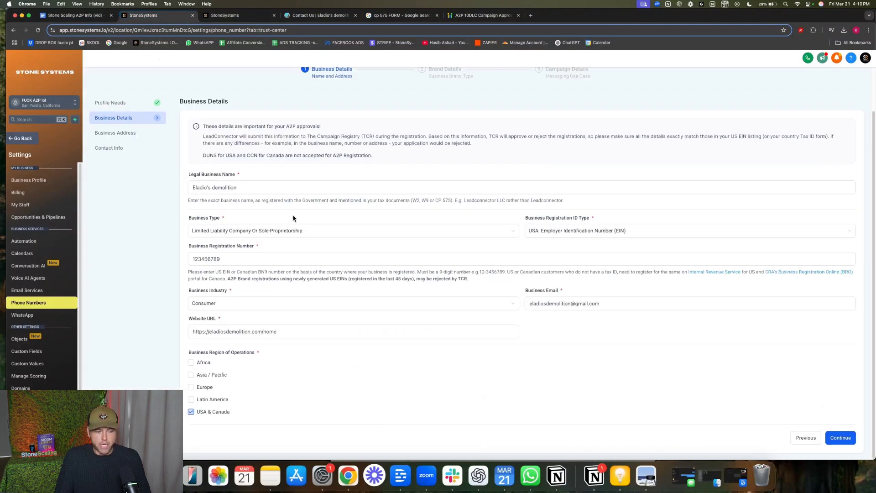
left_click(840, 438)
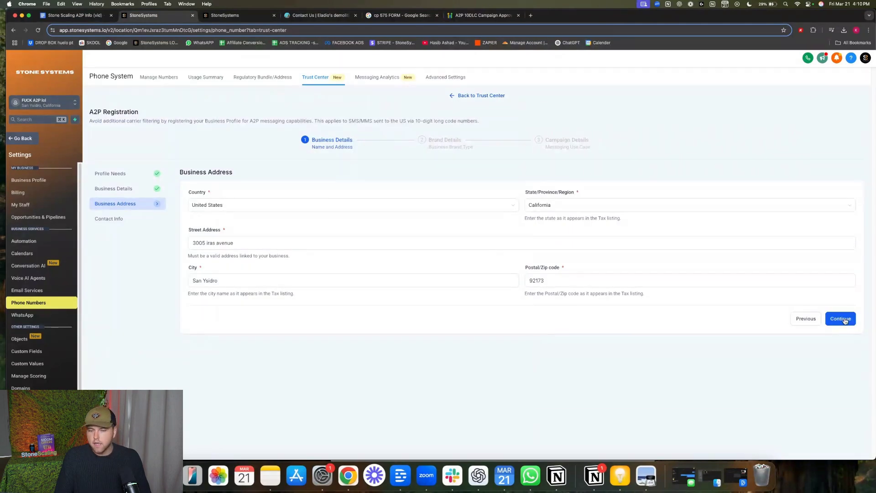
Confirm the address and representative details and accept the Low Volume Standard fee acknowledgement.
left_click(378, 243)
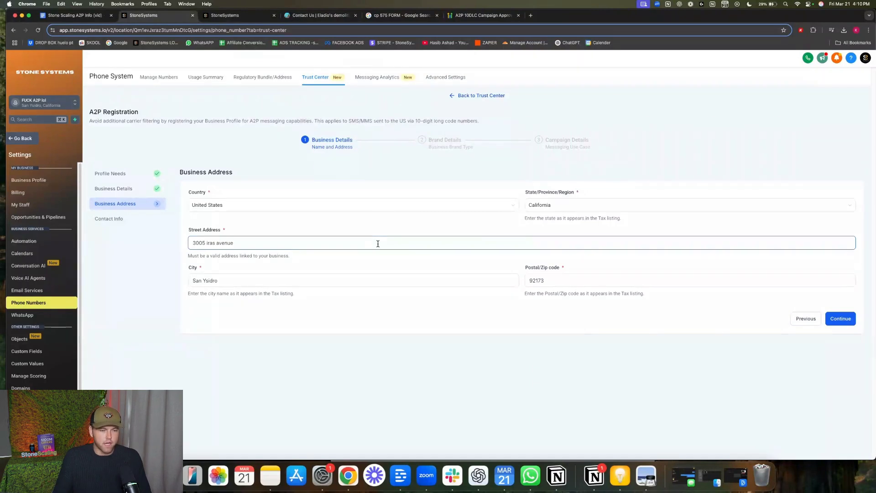
left_click(851, 319)
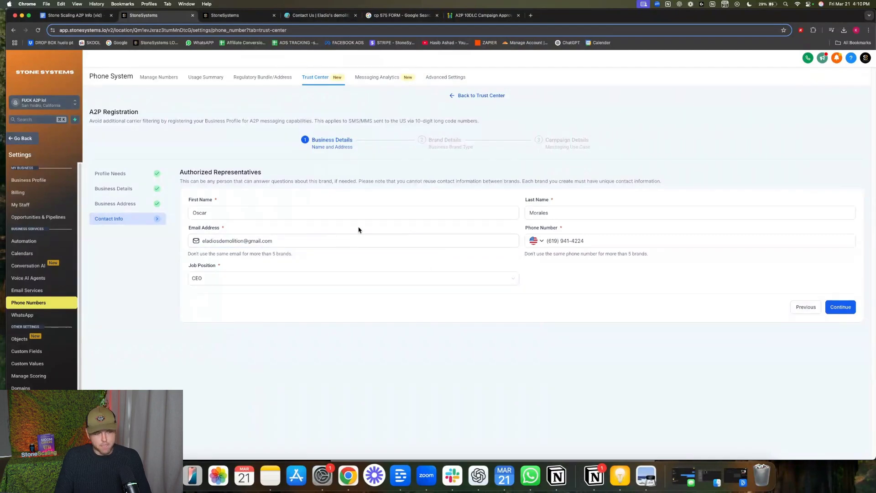
left_click(840, 307)
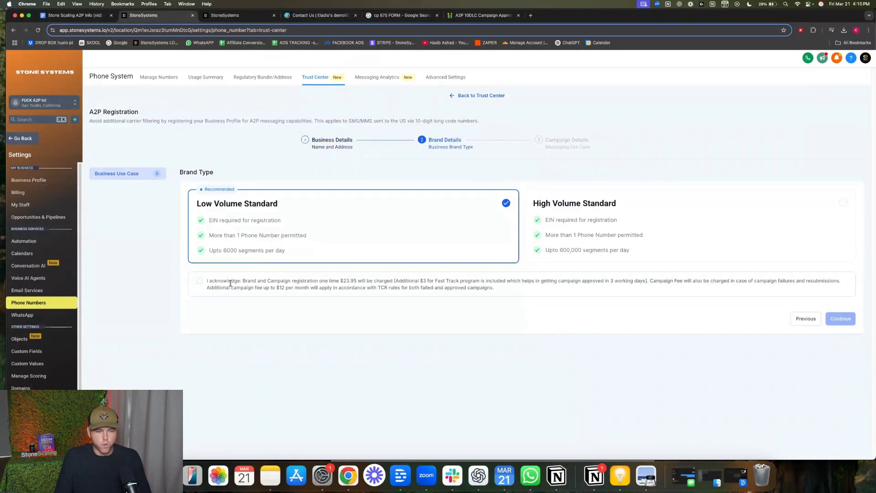
left_click(199, 280)
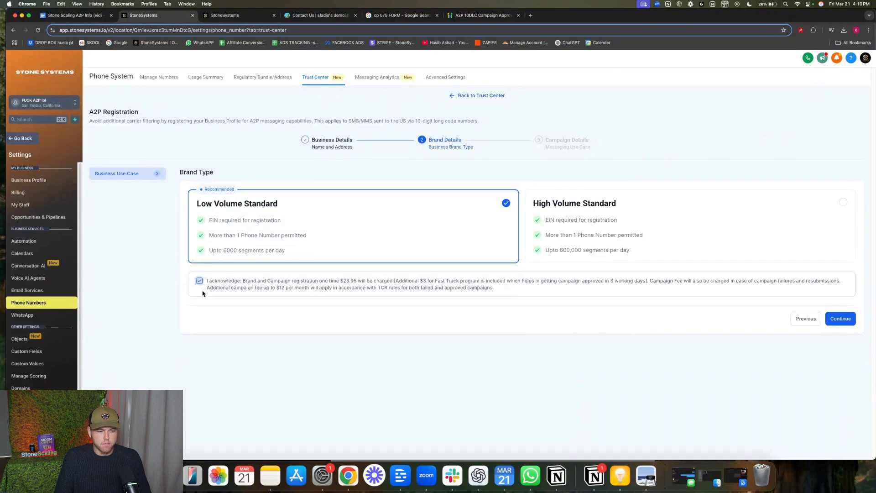
left_click(838, 320)
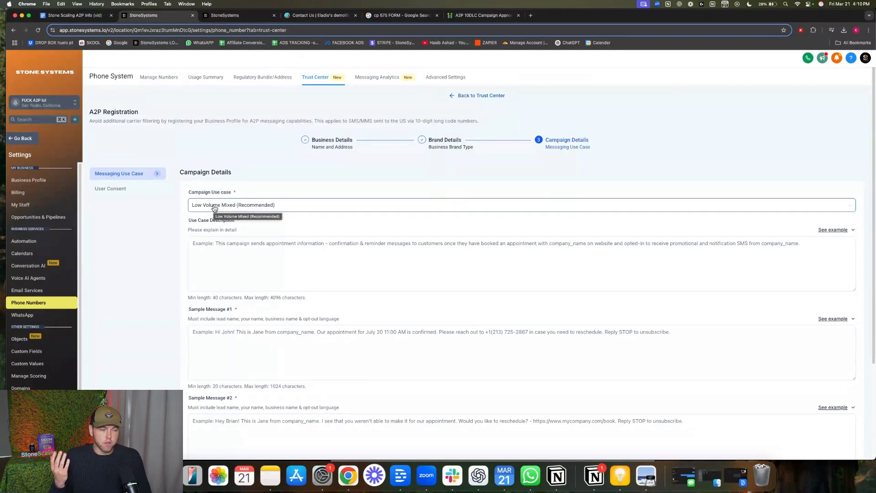
Paste the SOP's Use Case Description paragraph into the campaign's description box.
left_click(226, 266)
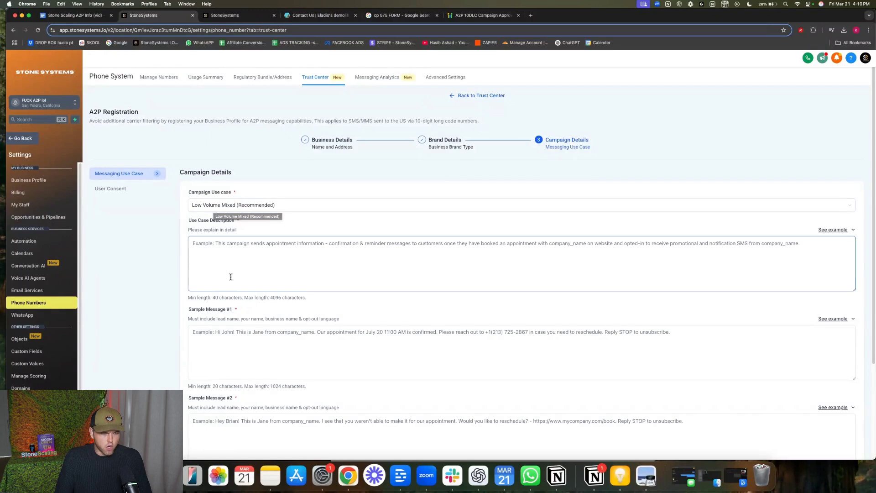
left_click(68, 16)
scroll(398, 234, "down", 3)
scroll(437, 260, "up", 15)
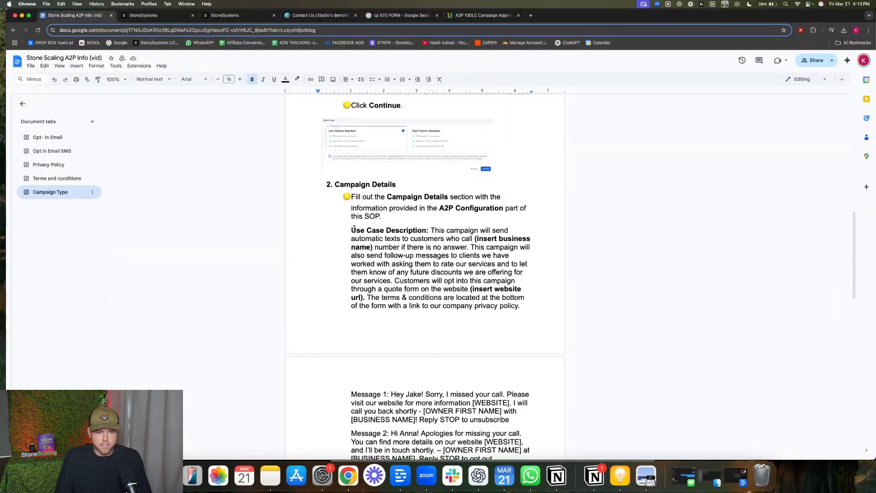
left_click_drag(432, 231, 521, 305)
key("super+c")
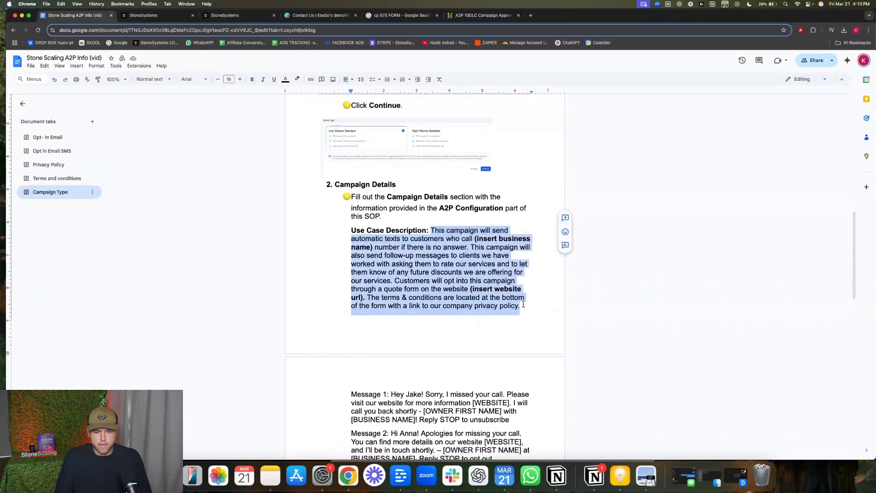
left_click(144, 17)
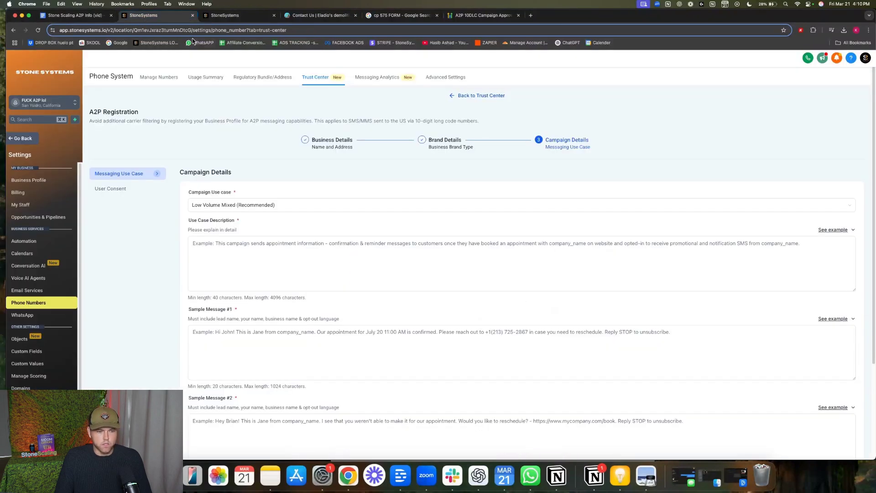
left_click(244, 260)
key("super+v")
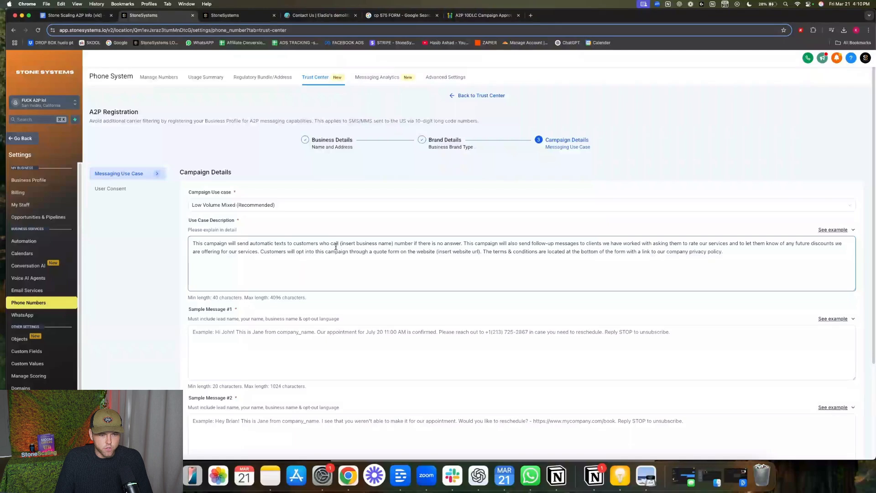
left_click(302, 16)
Select the business name 'Eladio's demolition' in the SOP doc's info section.
scroll(465, 204, "down", 3)
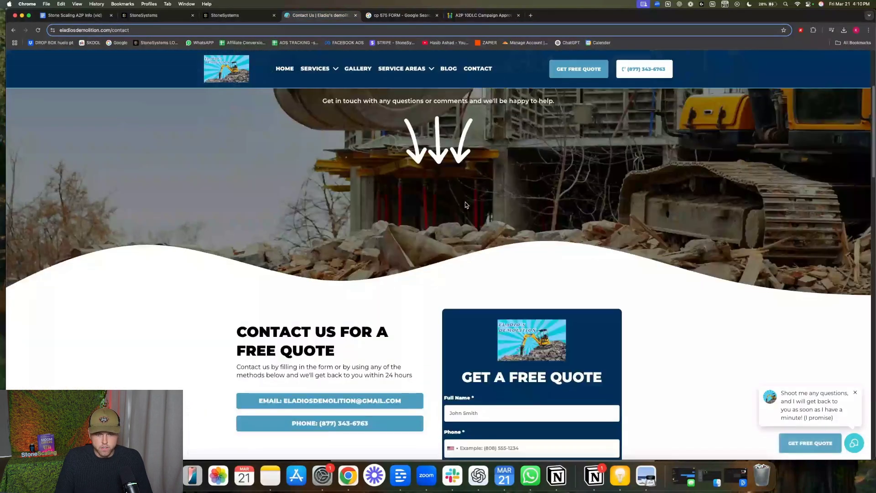
scroll(465, 205, "down", 3)
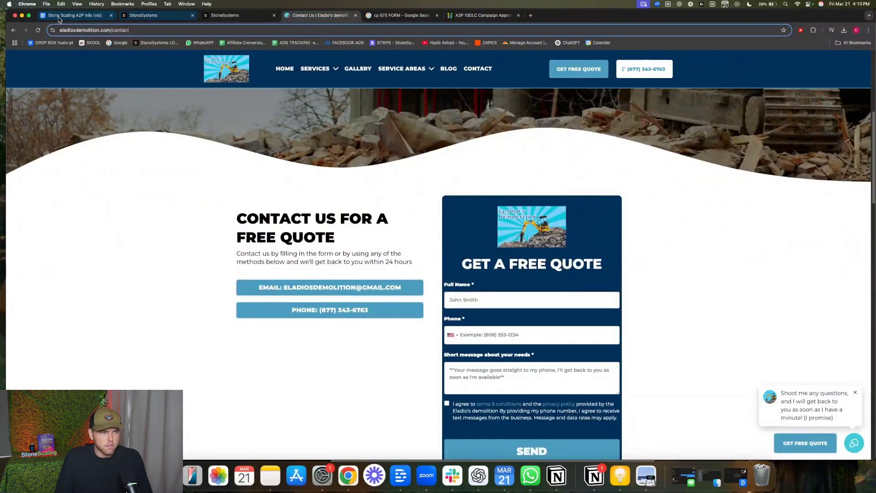
left_click(58, 16)
scroll(170, 150, "up", 10)
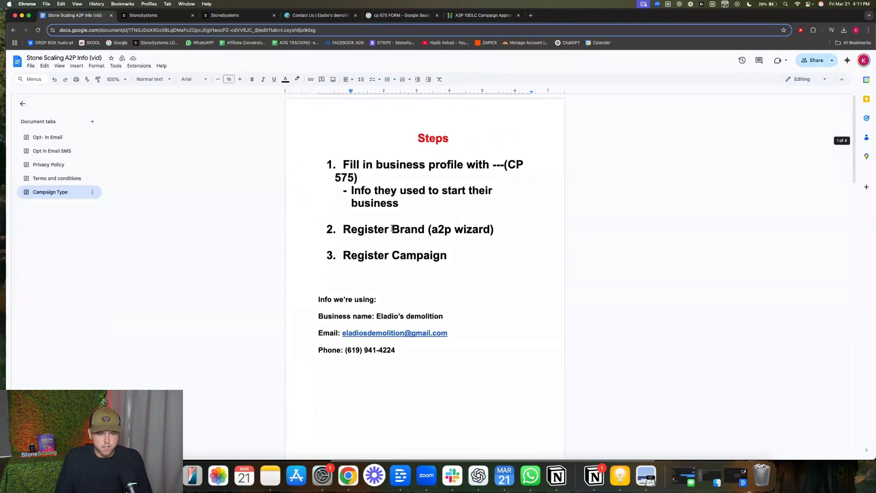
scroll(392, 228, "down", 2)
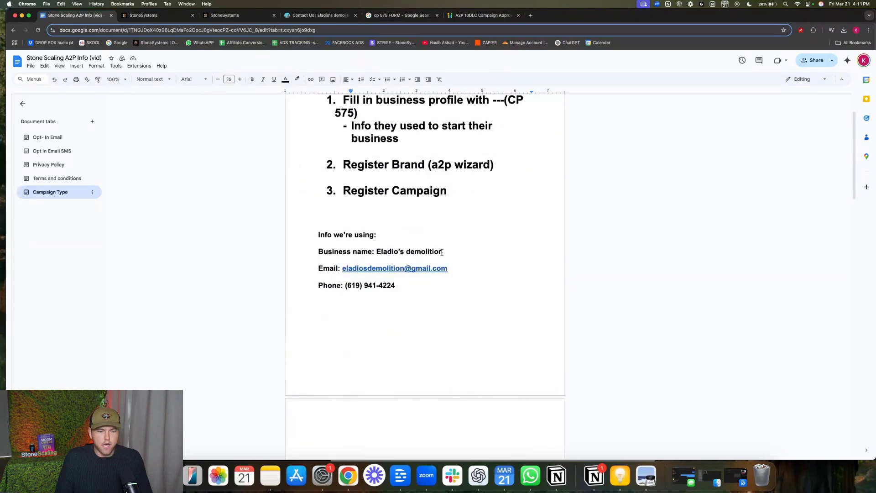
left_click_drag(441, 251, 376, 251)
key("super+c")
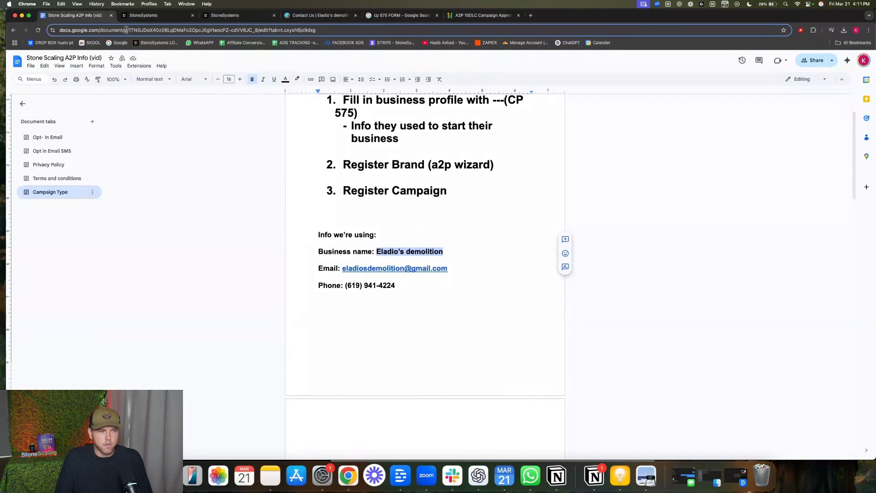
Replace the '(insert business name)' placeholder in the description with 'Eladio's demolition's'.
left_click(176, 17)
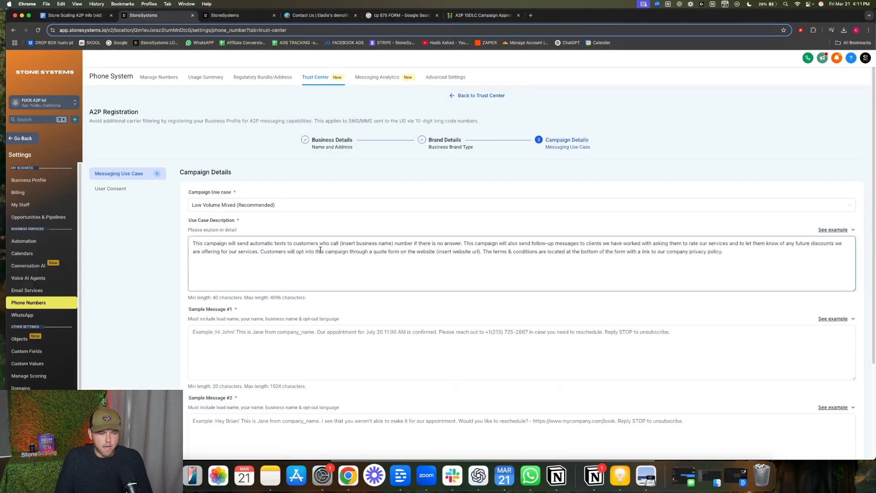
left_click_drag(392, 244, 340, 244)
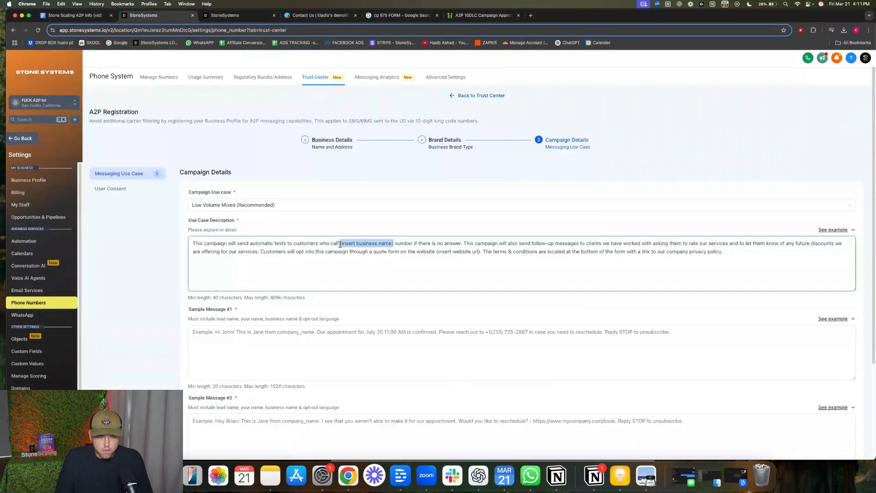
key("super+v")
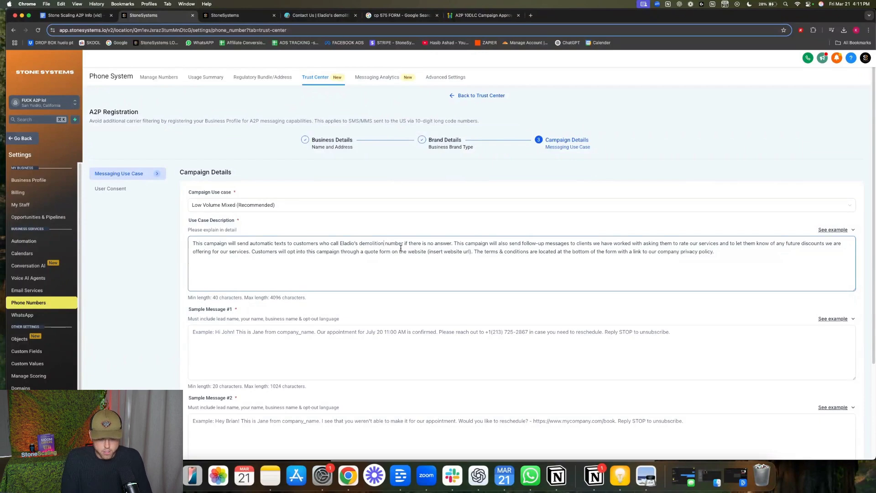
type("'s")
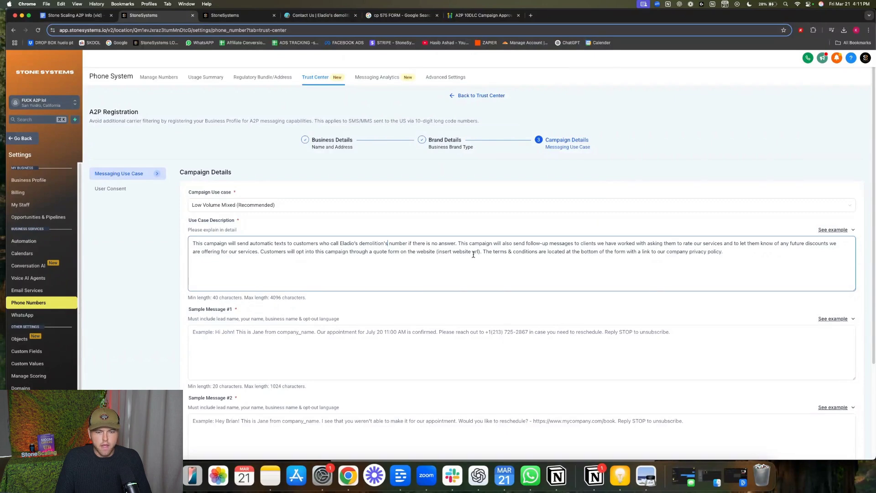
left_click(301, 16)
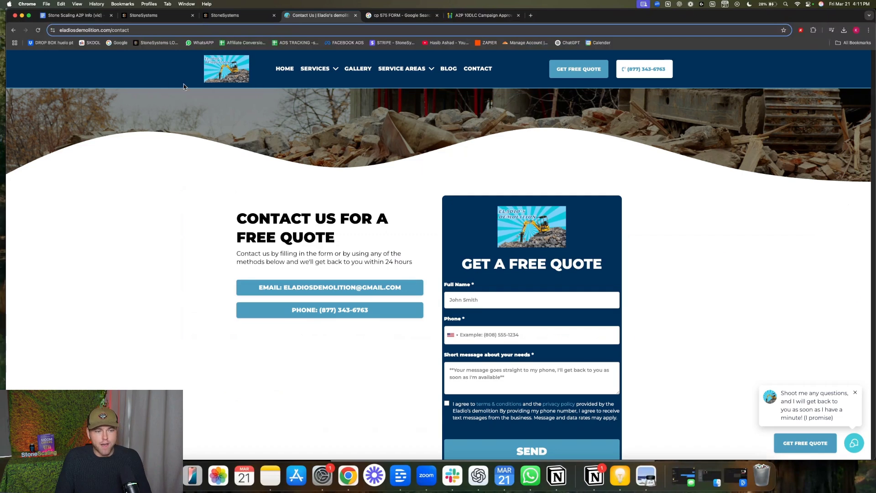
Go to the demolition website's home page and inspect its URL in the address bar.
left_click(283, 69)
left_click(141, 30)
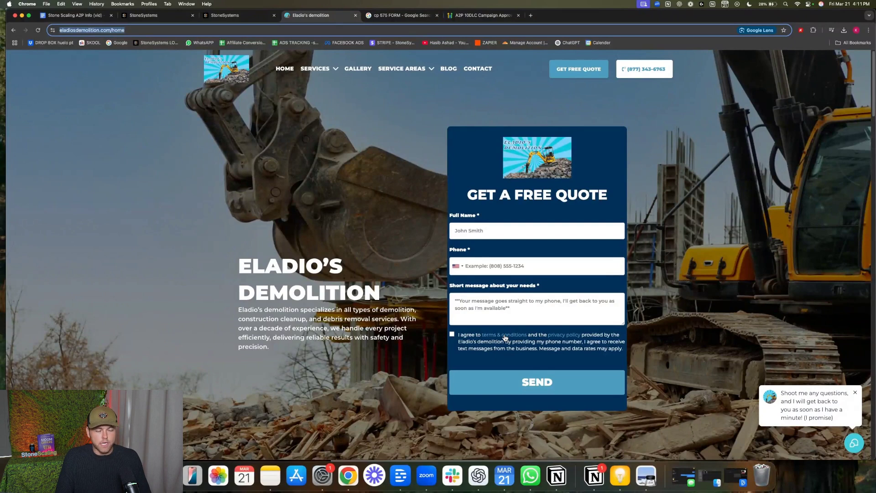
left_click(141, 30)
left_click_drag(141, 30, 60, 33)
left_click(139, 30)
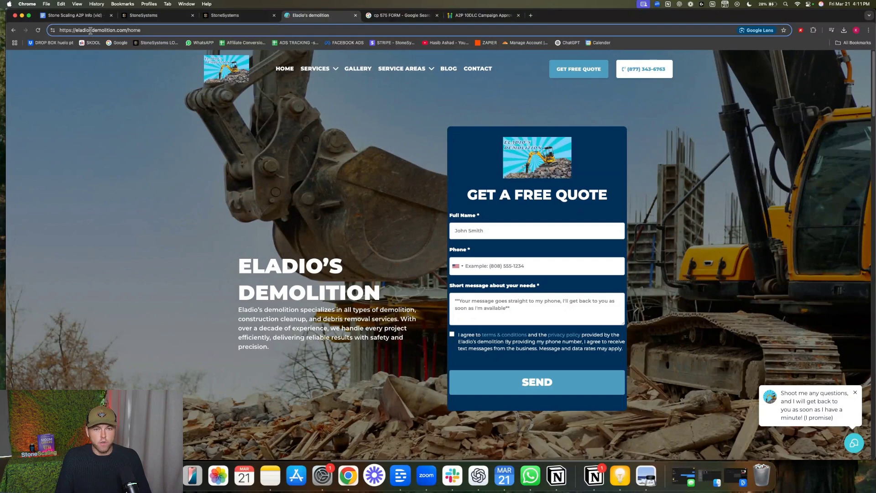
left_click_drag(196, 31, 59, 31)
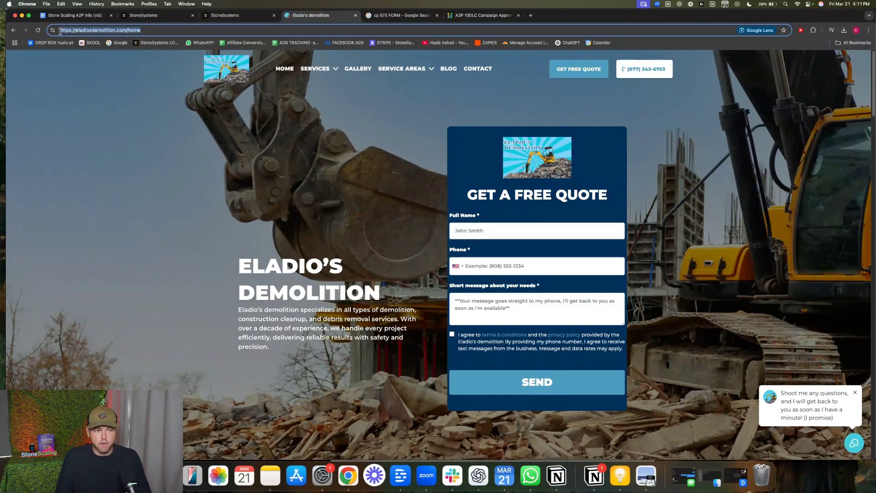
left_click(179, 31)
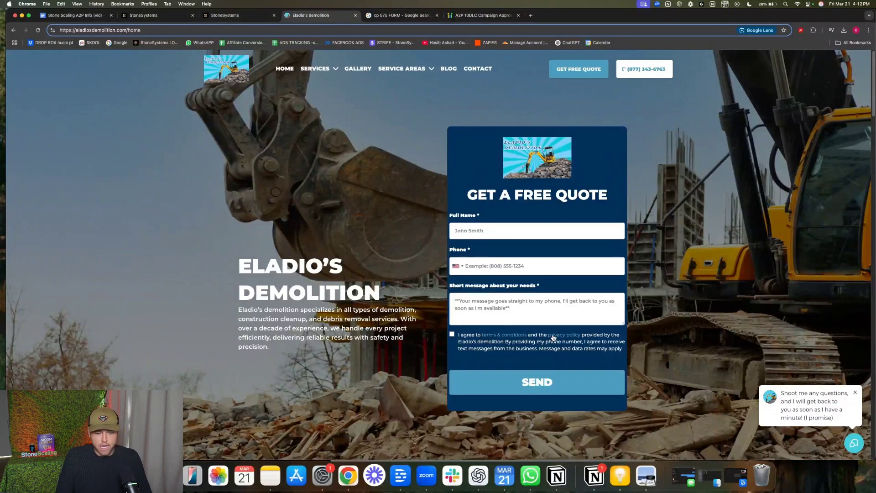
Open and close the site's terms & conditions and privacy policy pages.
left_click(496, 336)
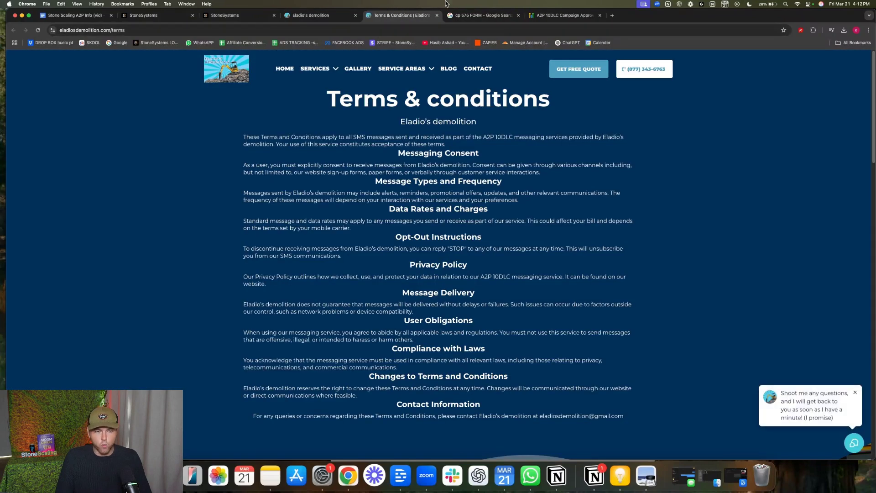
left_click(437, 16)
left_click(554, 340)
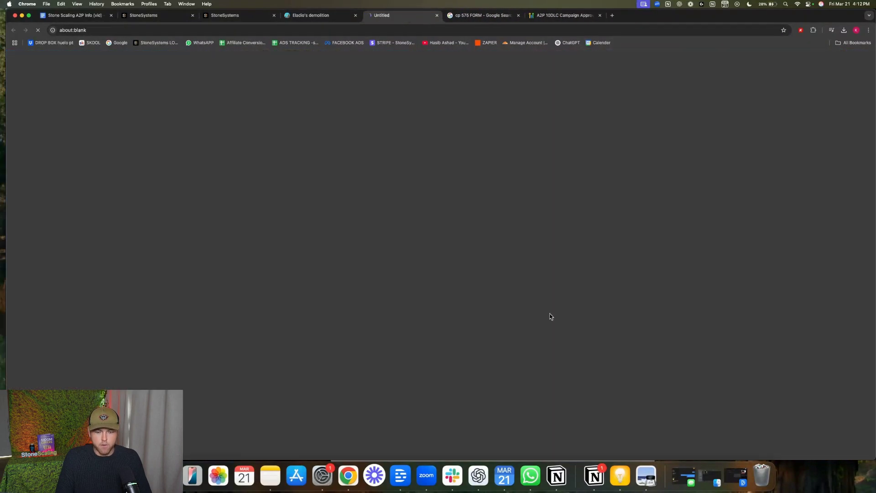
left_click(437, 16)
left_click(225, 17)
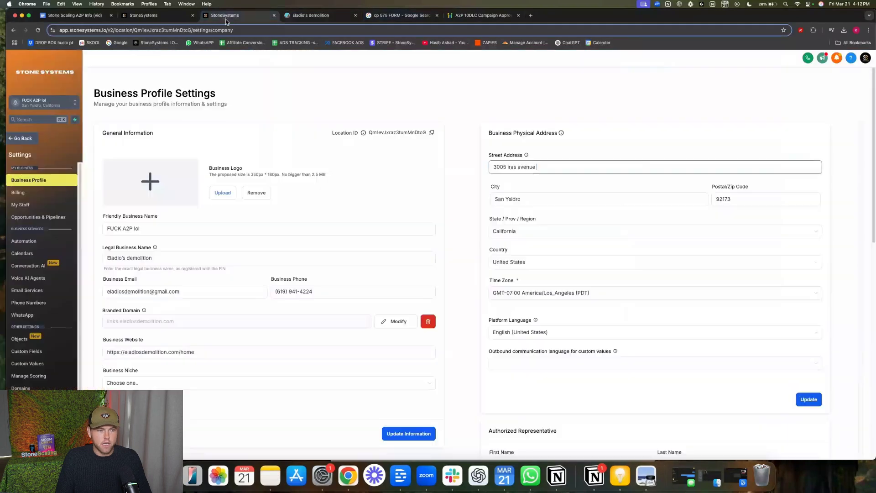
Leave settings and open the free-quote form from Sites in the form builder.
left_click(19, 139)
left_click(26, 261)
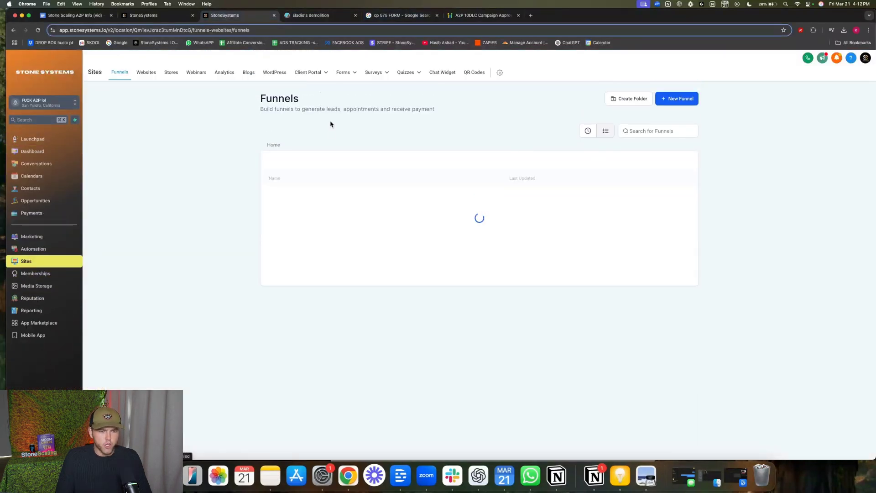
left_click(346, 73)
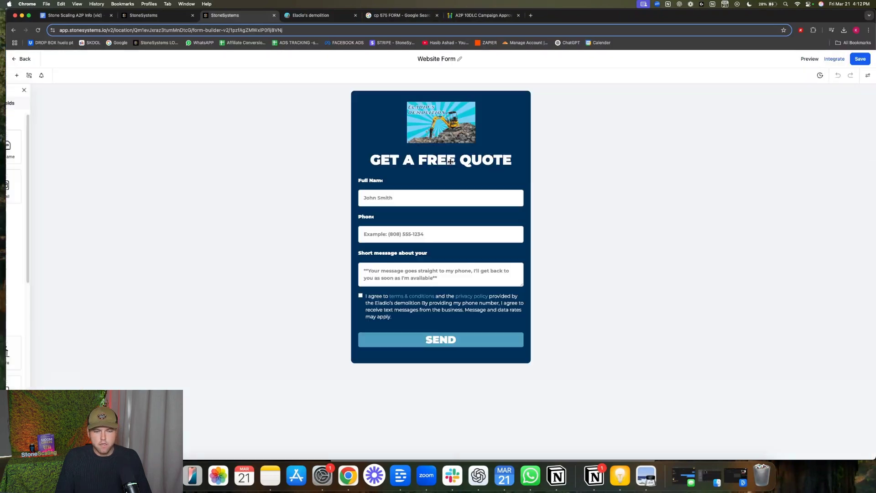
left_click(412, 304)
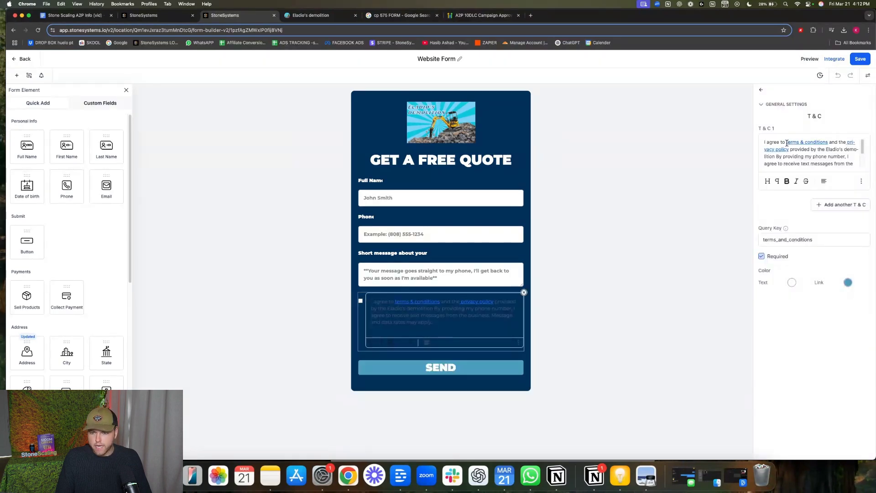
left_click_drag(787, 143, 826, 144)
left_click(861, 182)
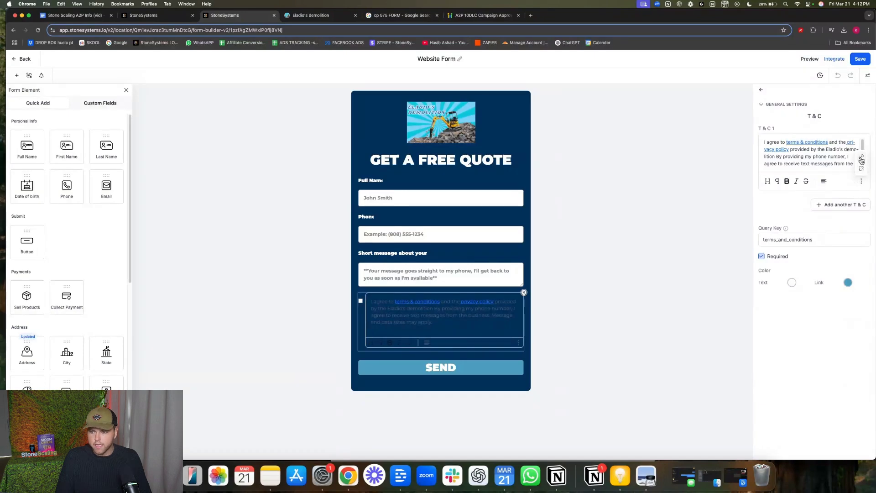
left_click(861, 159)
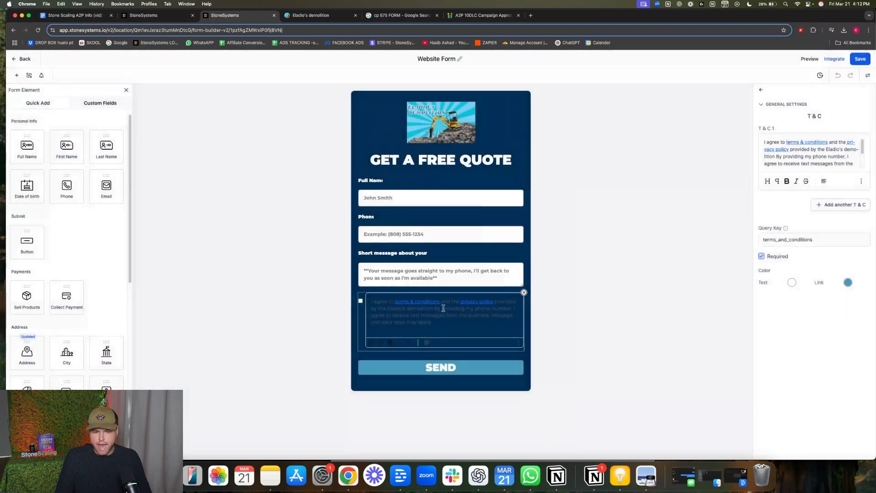
scroll(789, 157, "down", 3)
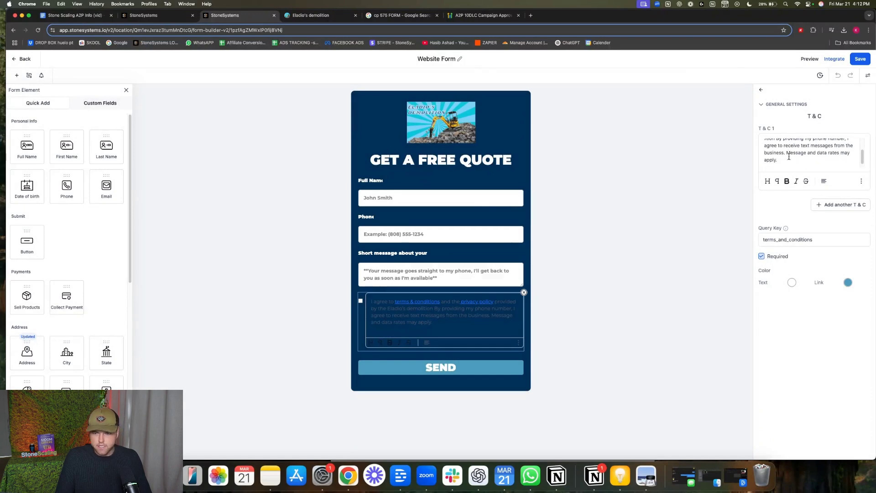
scroll(788, 157, "up", 3)
key("super+a")
key("super+c")
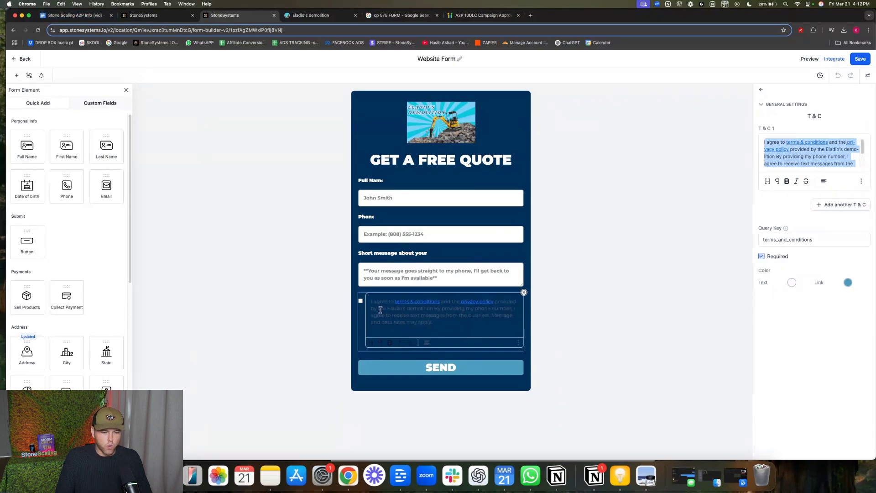
Paste the consent wording below the Phone line in the A2P info doc, then delete it again.
left_click(98, 16)
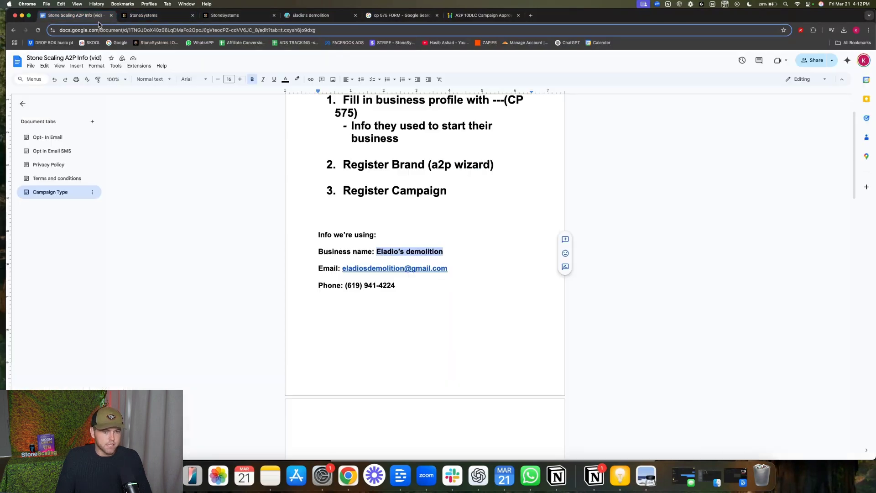
left_click(397, 285)
key("Return")
key("Return")
key("super+v")
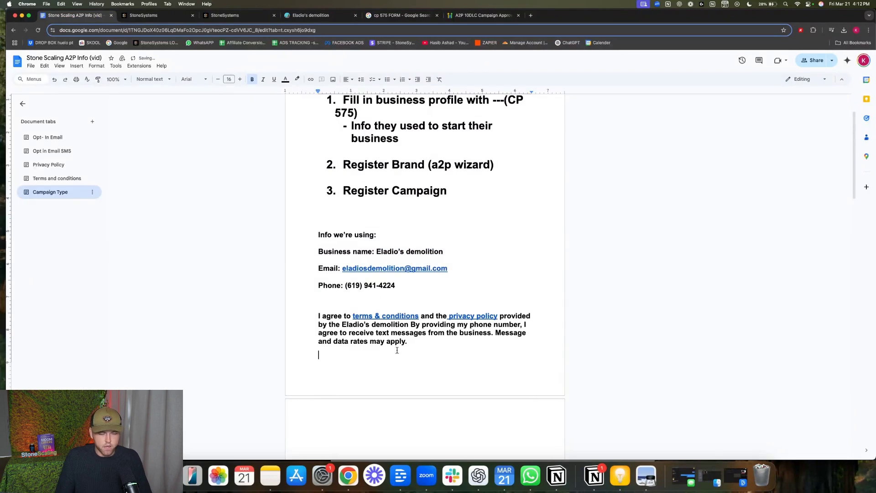
left_click_drag(407, 342, 311, 319)
left_click(446, 354)
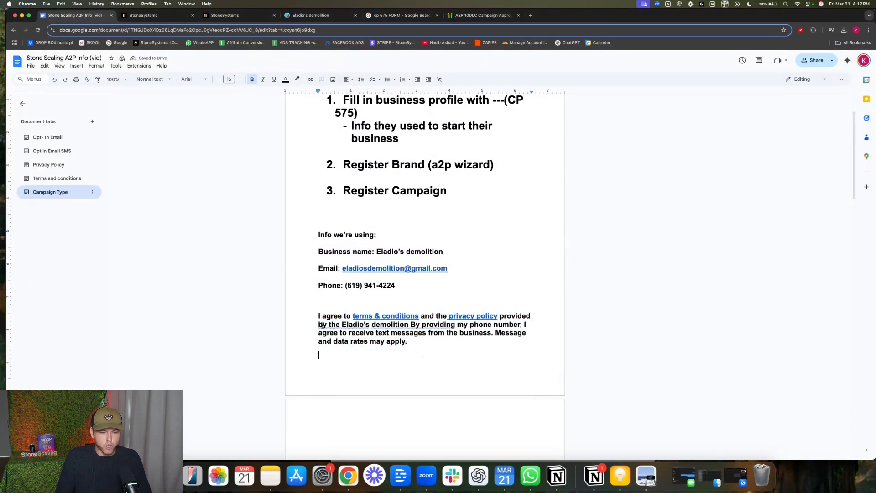
left_click_drag(412, 344, 286, 318)
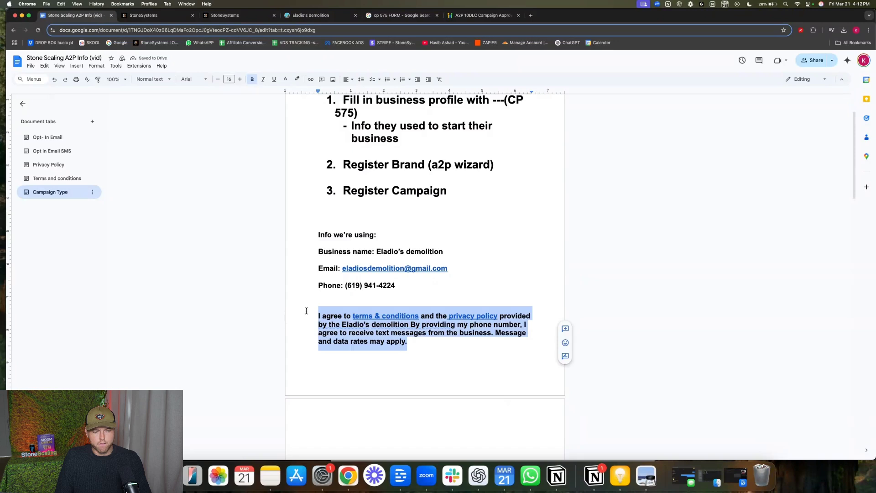
key("BackSpace")
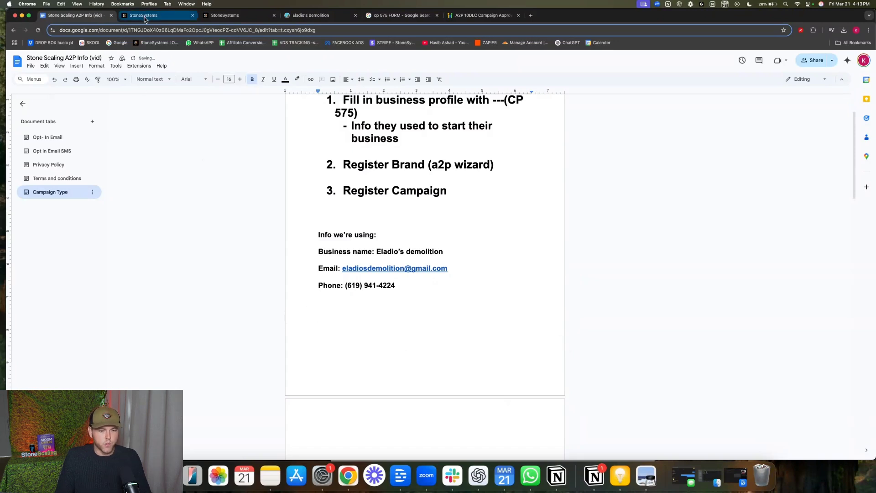
left_click(298, 16)
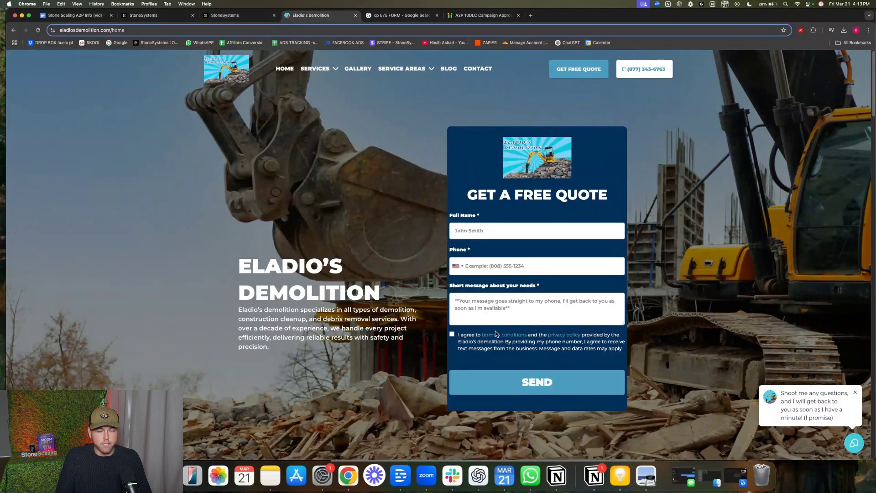
left_click(148, 16)
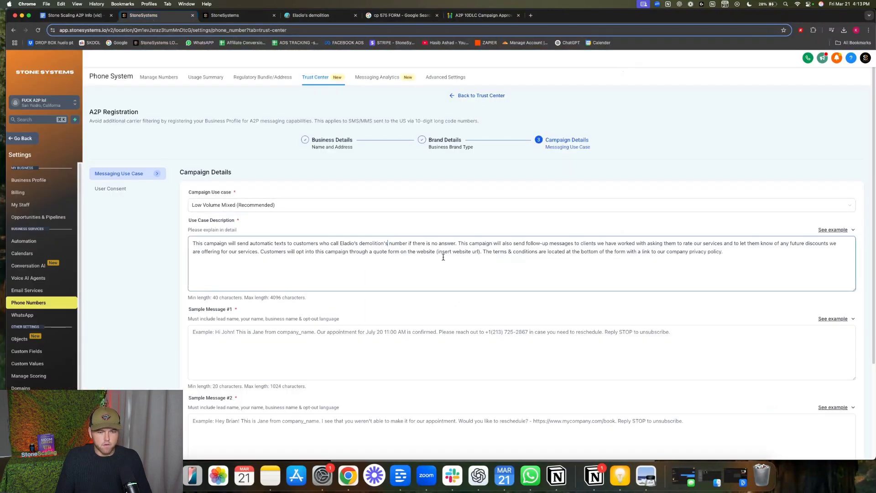
left_click(320, 15)
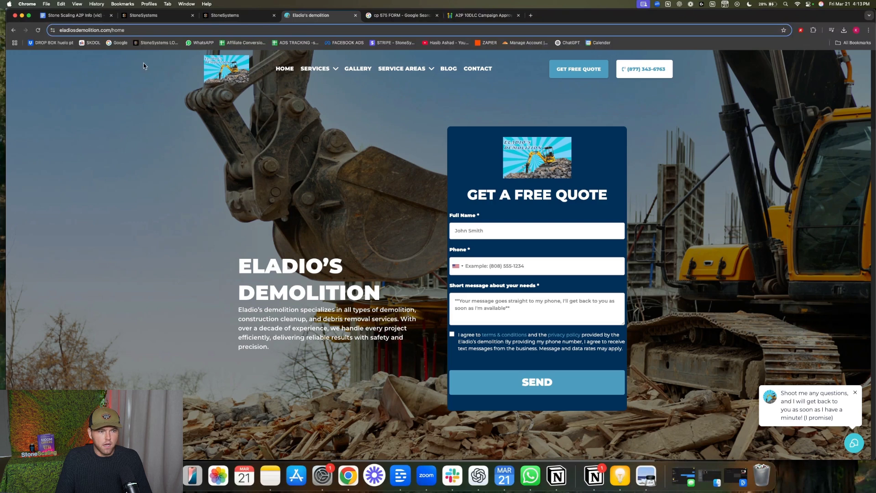
left_click(139, 30)
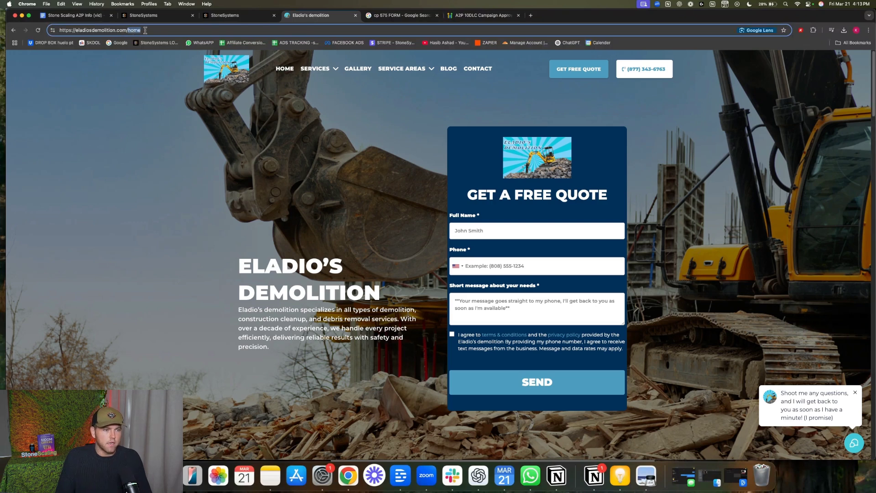
key("BackSpace")
key("BackSpace")
key("BackSpace")
key("BackSpace")
key("BackSpace")
key("super+a")
key("super+c")
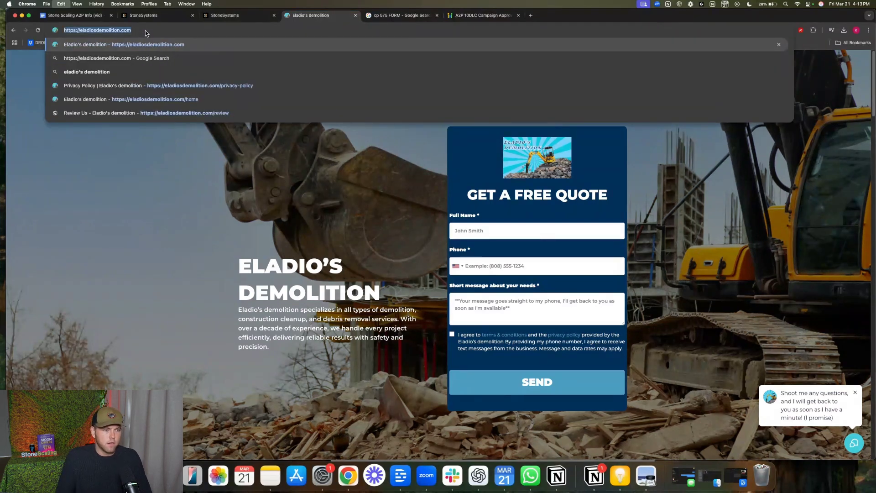
Replace the '(insert website url' placeholder in Use Case Description with the pasted domain.
left_click(243, 20)
left_click(172, 21)
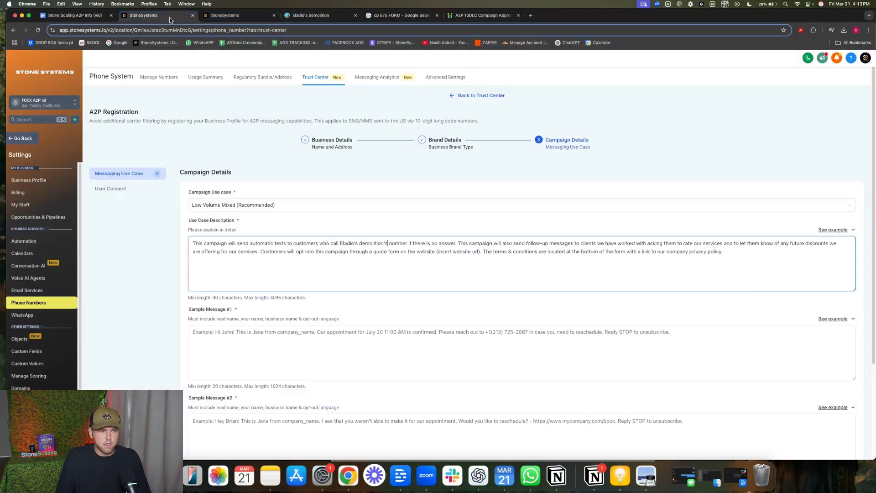
left_click_drag(480, 252, 437, 252)
key("BackSpace")
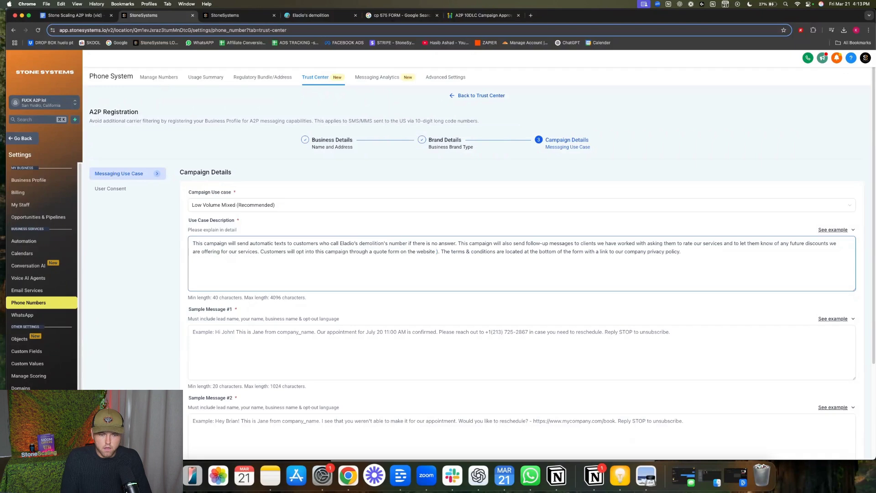
key("super+v")
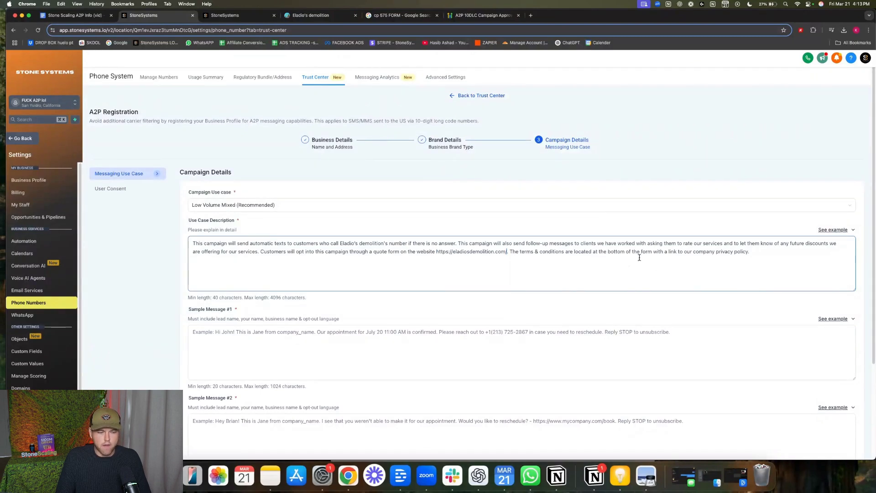
scroll(437, 282, "down", 2)
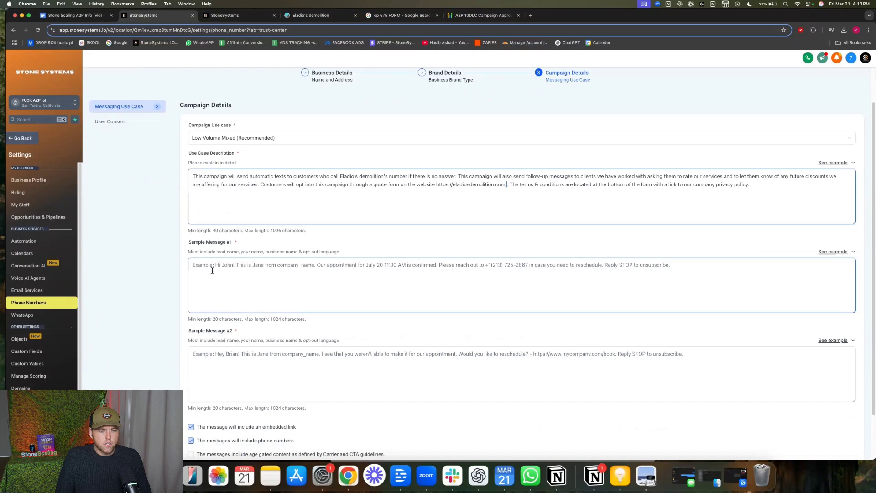
Paste the doc's Message 1 sample into Sample Message #1 without its 'Message 1:' label.
left_click(81, 16)
scroll(347, 238, "down", 15)
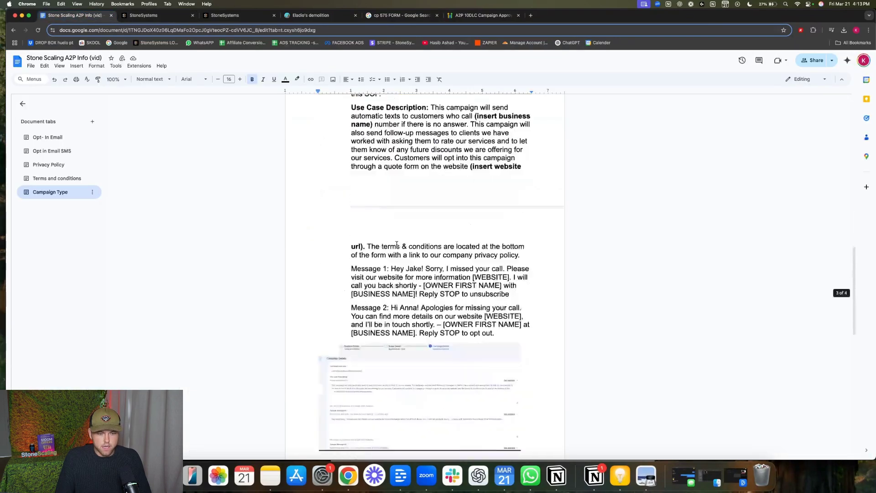
scroll(354, 250, "down", 1)
left_click_drag(350, 257, 514, 282)
key("super+c")
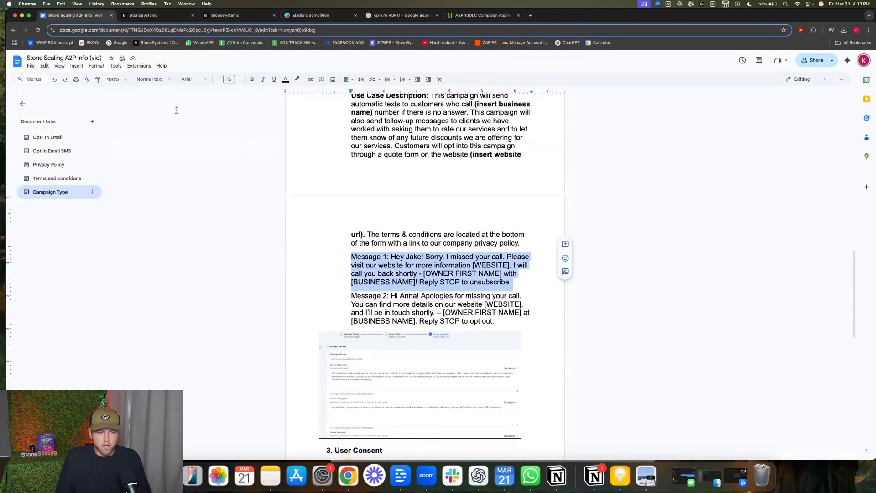
left_click(137, 15)
left_click(230, 273)
key("super+v")
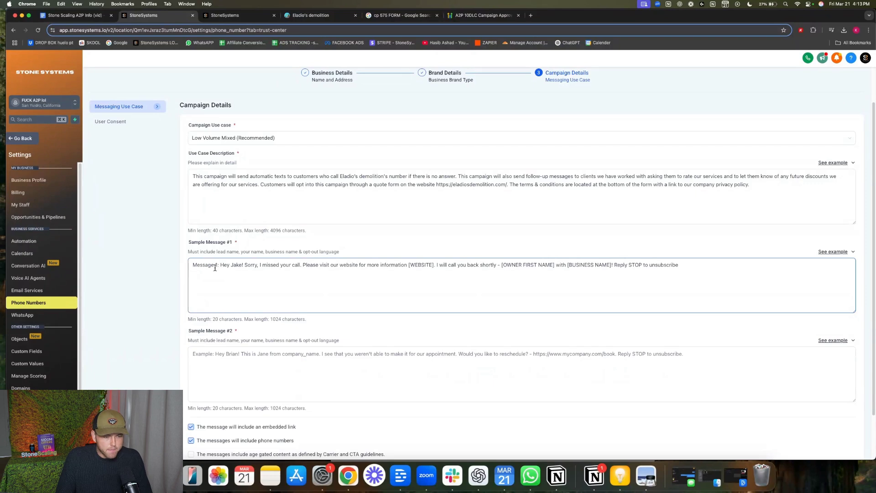
left_click_drag(221, 265, 193, 265)
key("BackSpace")
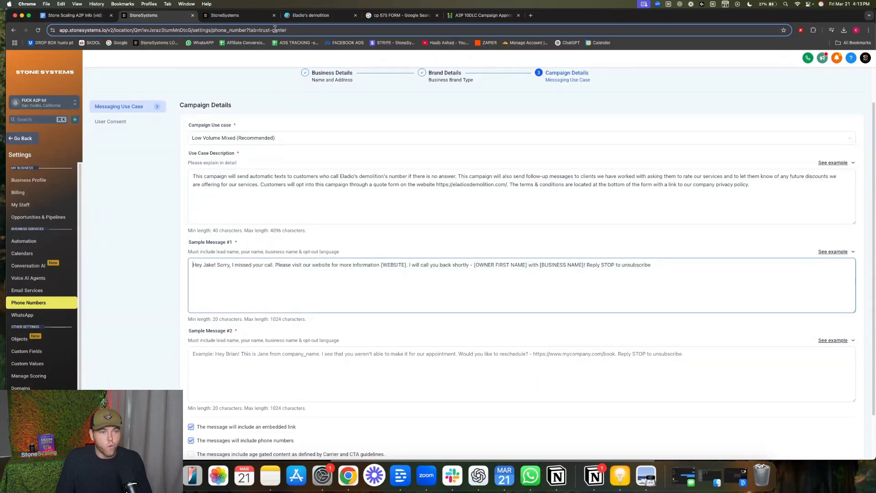
Swap [WEBSITE] for the site address and remove the [OWNER FIRST NAME] placeholder.
left_click(301, 15)
left_click(190, 30)
key("super+c")
left_click(159, 16)
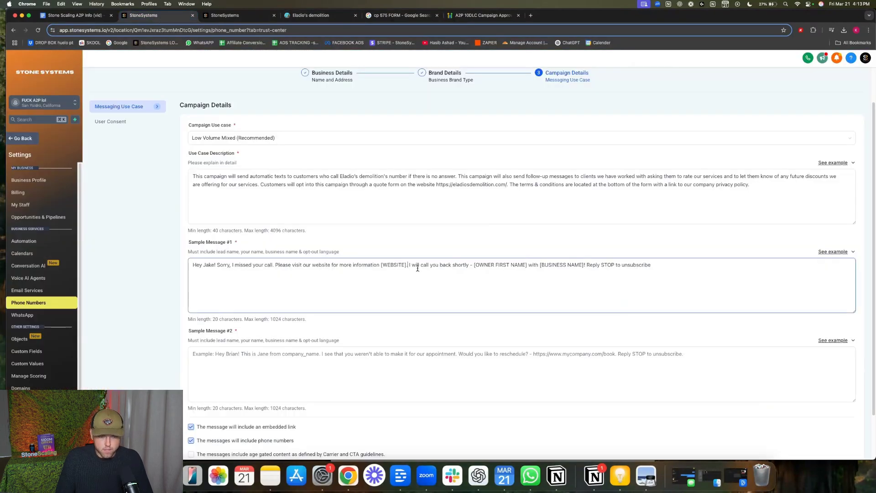
key("BackSpace")
key("BackSpace")
key("BackSpace")
key("BackSpace")
key("BackSpace")
key("BackSpace")
key("BackSpace")
key("BackSpace")
key("BackSpace")
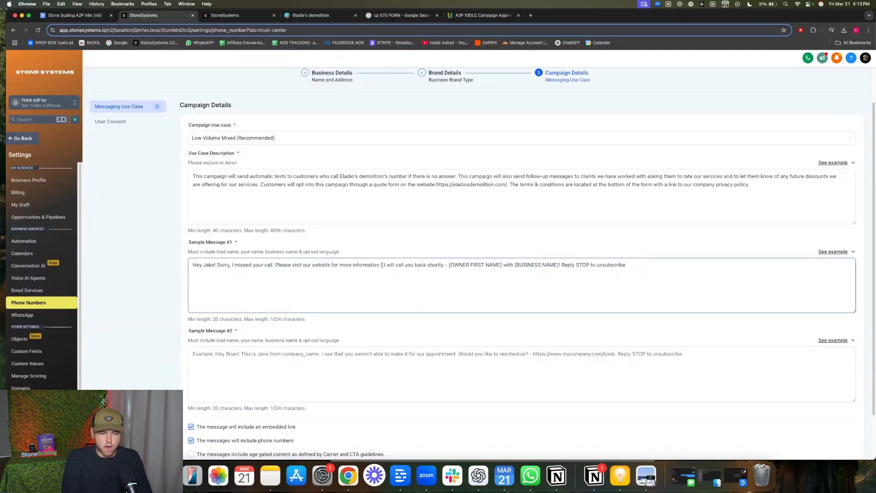
key("BackSpace")
key("super+v")
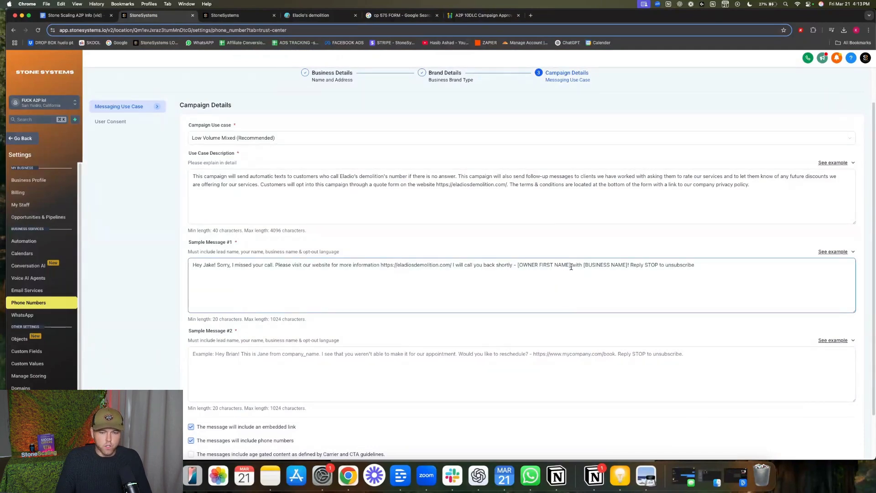
left_click_drag(571, 267, 517, 265)
key("BackSpace")
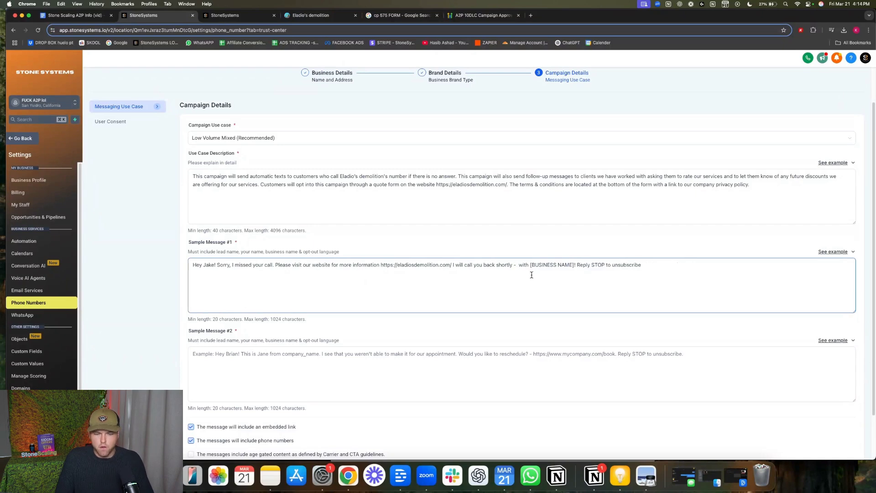
Insert 'Eladio' from the doc's business name line as the sender's name.
left_click(73, 15)
scroll(379, 198, "up", 10)
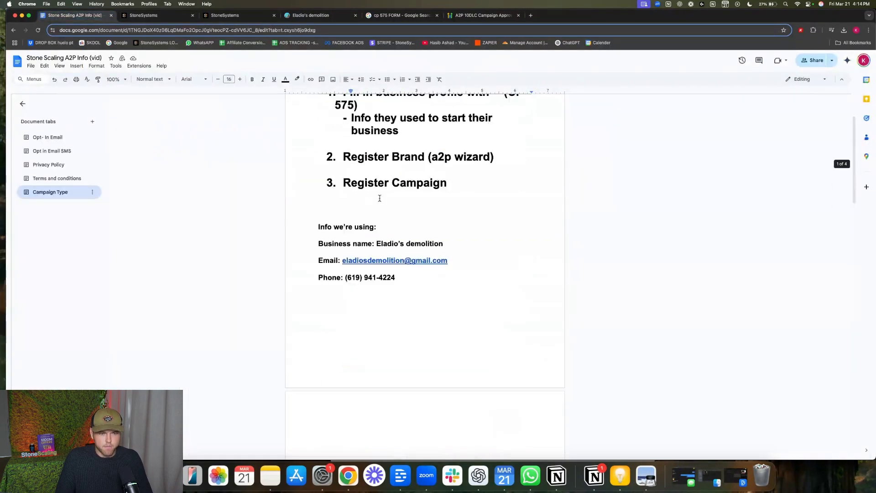
scroll(379, 198, "up", 3)
left_click_drag(402, 304, 375, 304)
key("super+c")
scroll(456, 313, "down", 10)
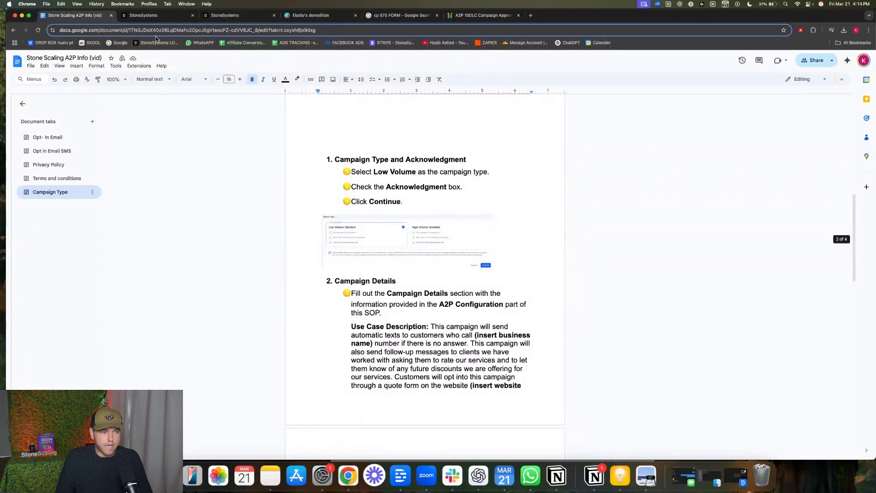
left_click(146, 17)
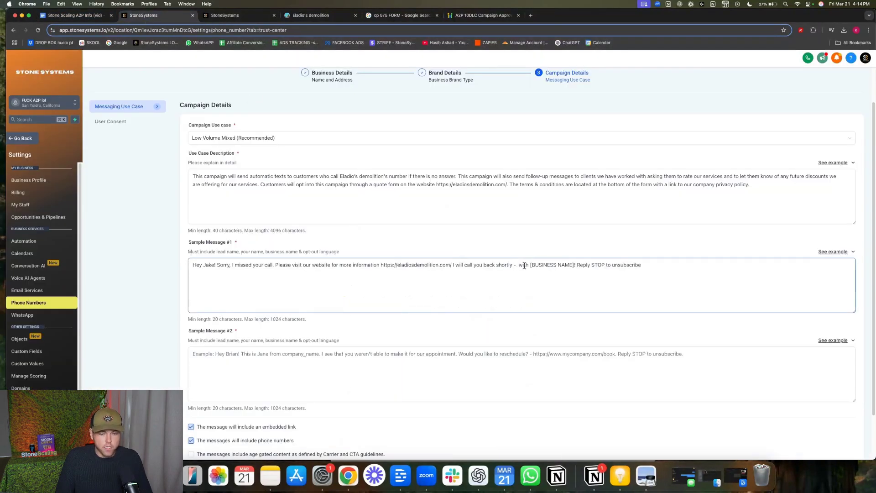
key("super+v")
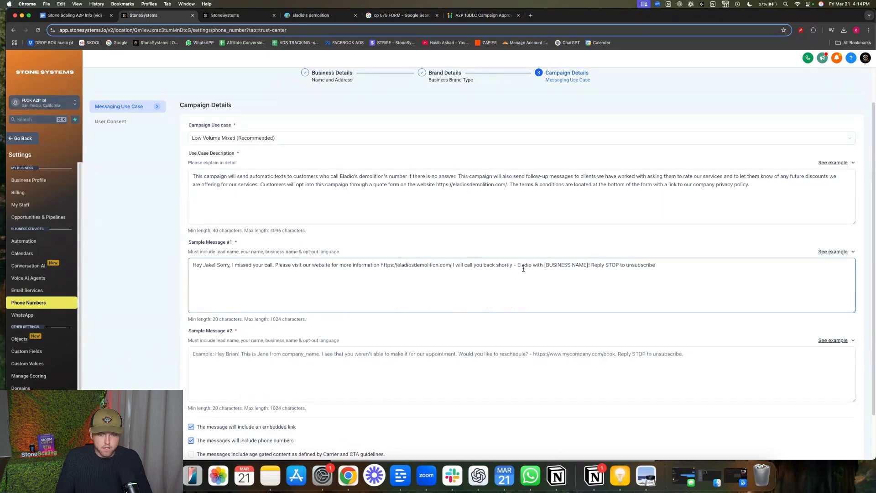
Replace [BUSINESS NAME] with 'Eladio's demolition' and add an exclamation mark.
left_click(73, 15)
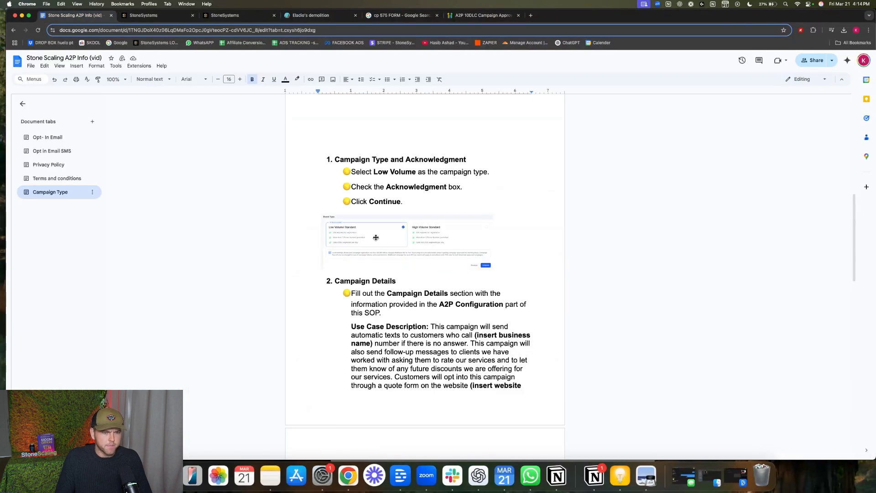
scroll(402, 255, "up", 10)
left_click(405, 303)
left_click_drag(443, 303, 376, 303)
key("super+c")
left_click(144, 15)
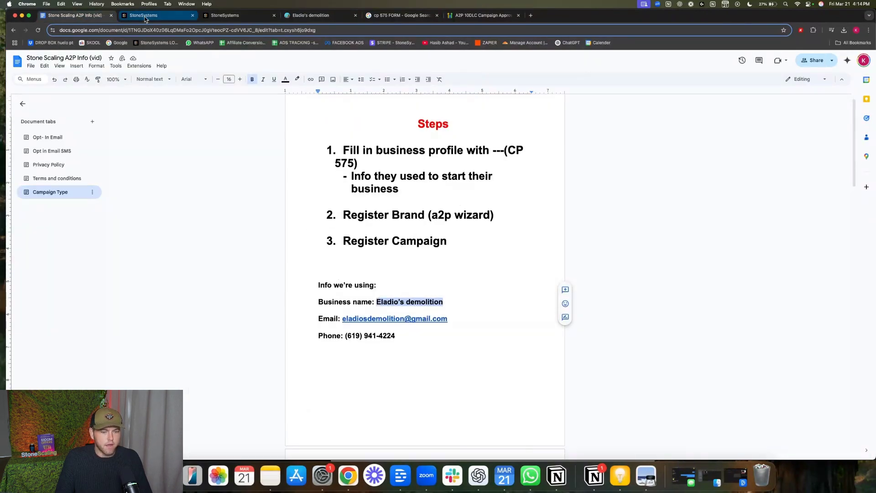
left_click_drag(589, 266, 543, 265)
key("super+v")
type("!")
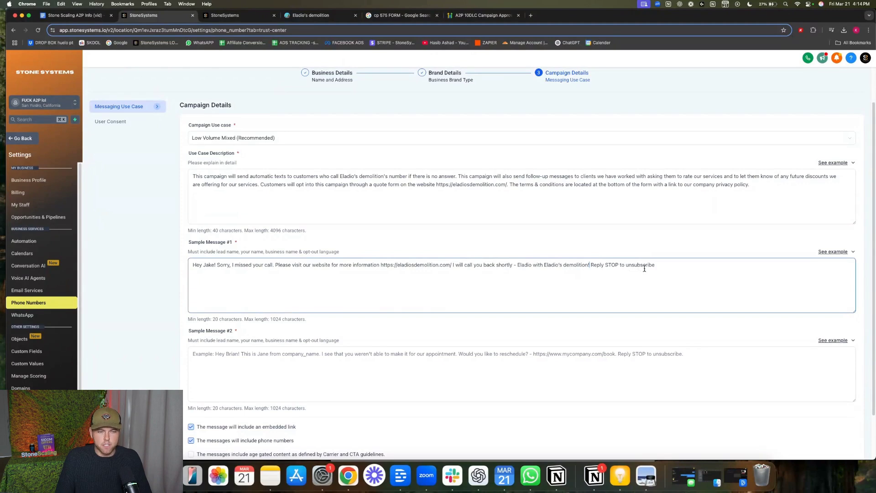
Copy the whole Message 2 sample paragraph from the A2P info doc and return to the campaign form.
scroll(502, 276, "down", 3)
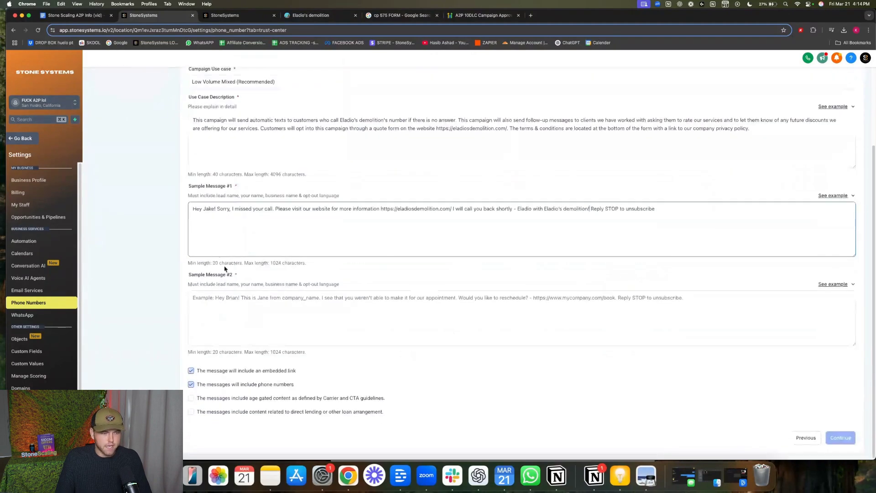
left_click(73, 15)
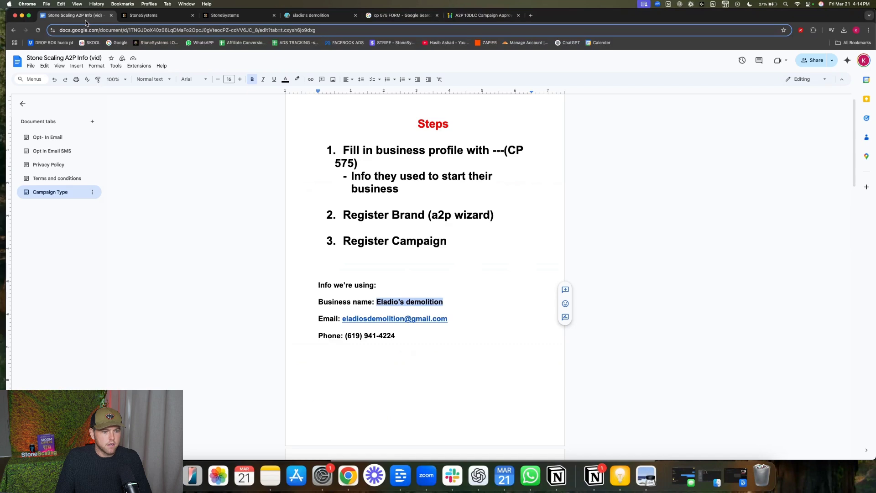
scroll(378, 256, "down", 15)
scroll(391, 268, "up", 5)
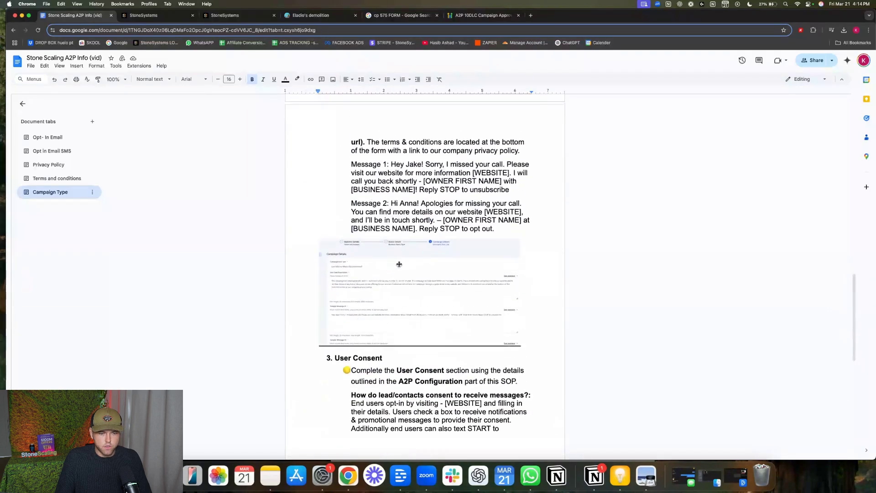
left_click_drag(498, 296, 328, 267)
key("super+c")
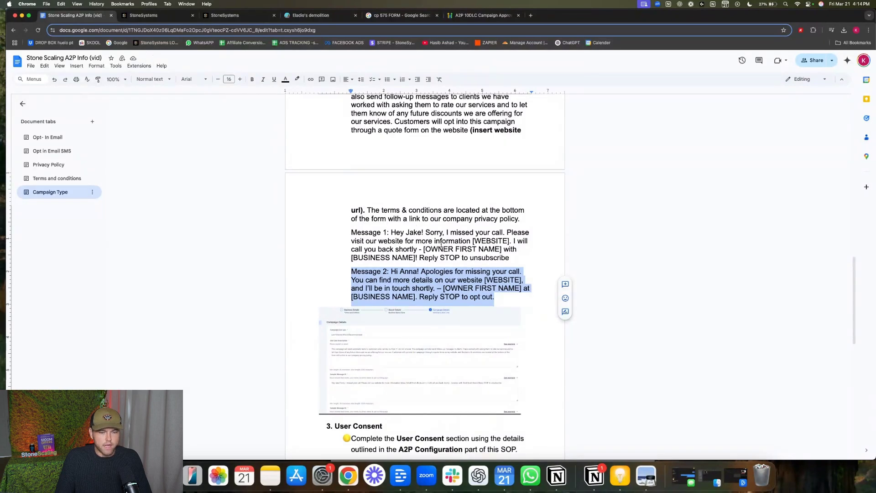
left_click(438, 257)
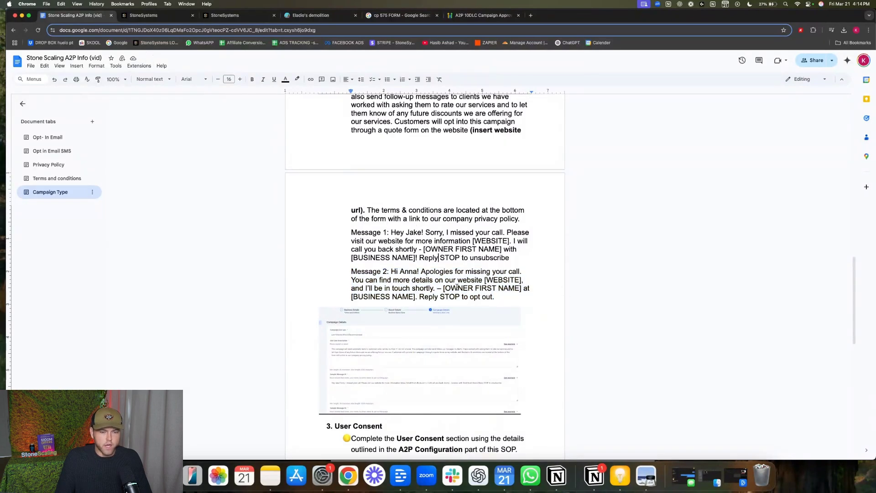
left_click(146, 16)
Paste Message 2 into Sample Message #2, replacing [WEBSITE] with 'INSERT WEBSITE AGAIN'.
left_click(270, 307)
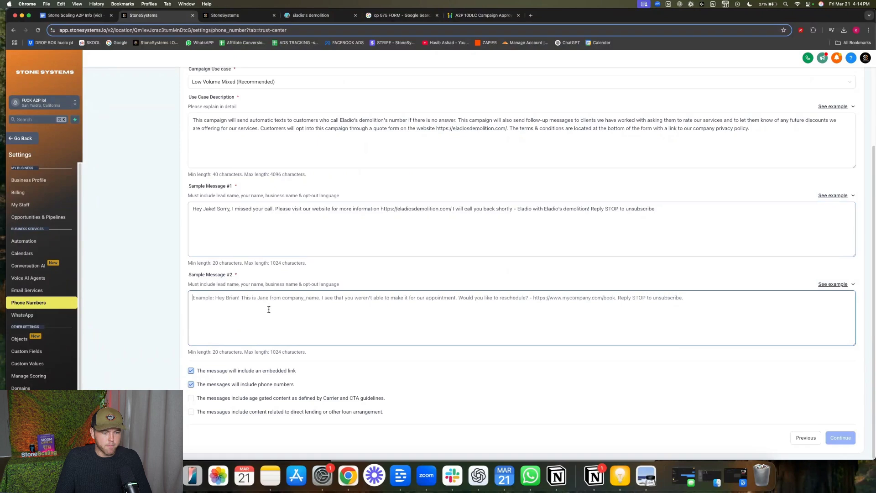
key("super+v")
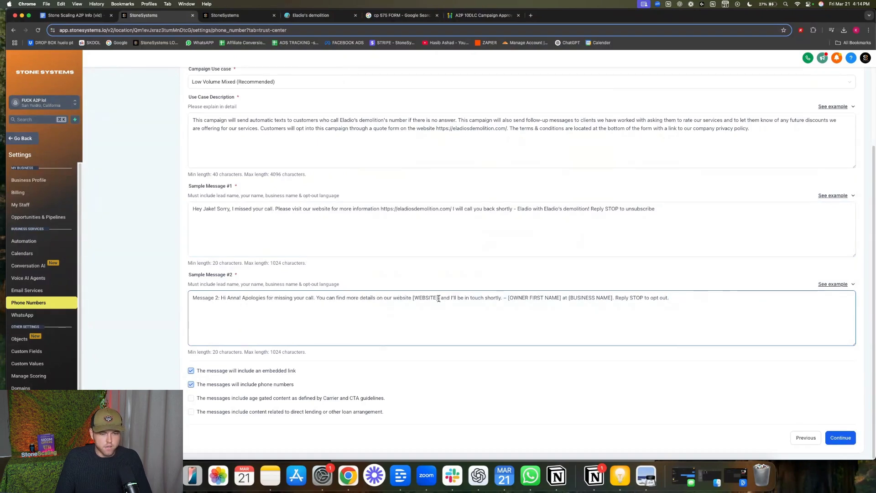
left_click_drag(440, 299, 412, 300)
key("BackSpace")
type("INSERT WEB")
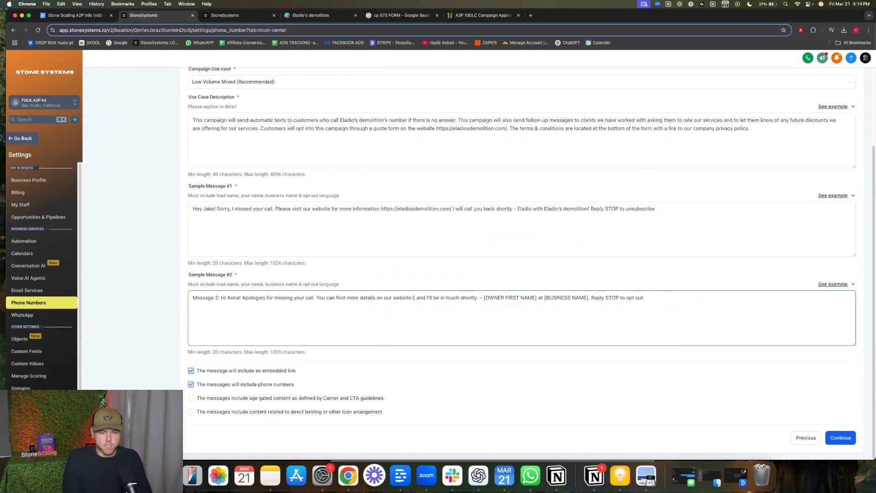
type("SITE AGAIN")
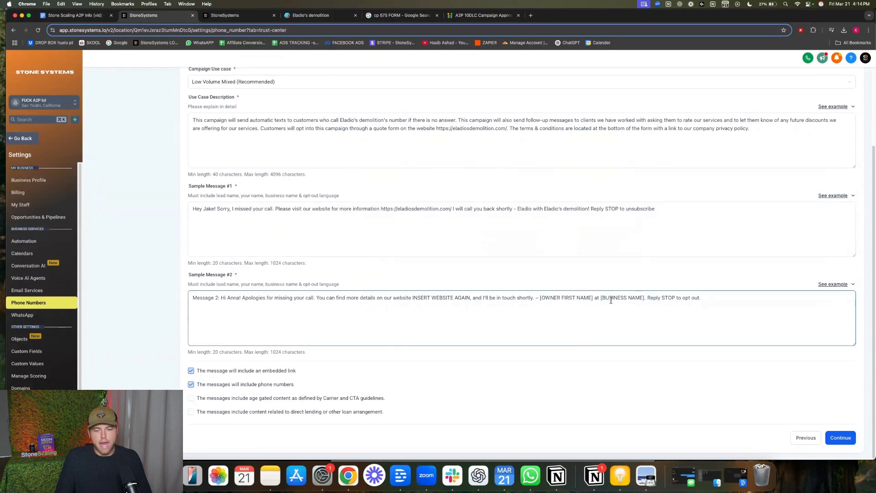
Restore the original pasted Message 2 text in Sample Message #2 and continue to User Consent.
left_click(532, 210)
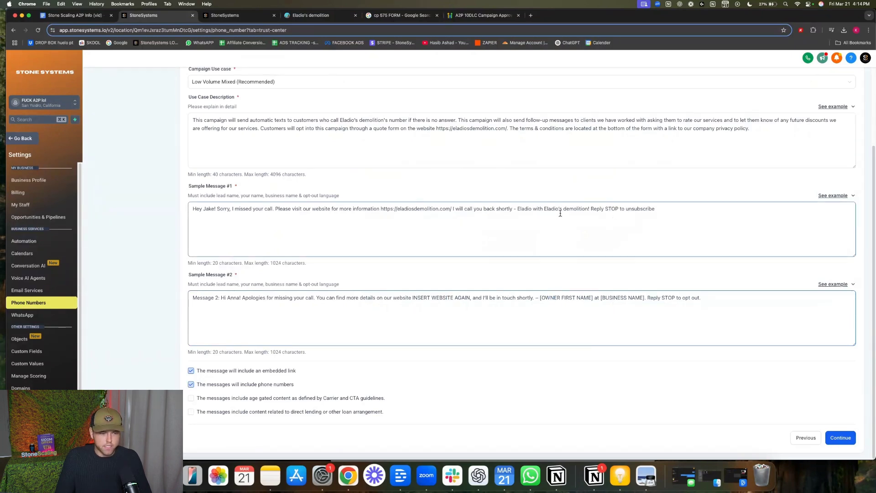
left_click(297, 298)
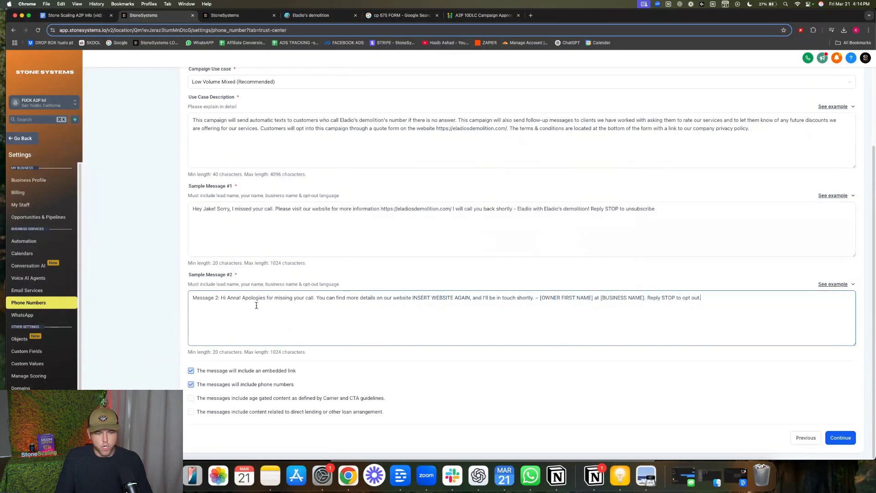
key("super+a")
key("BackSpace")
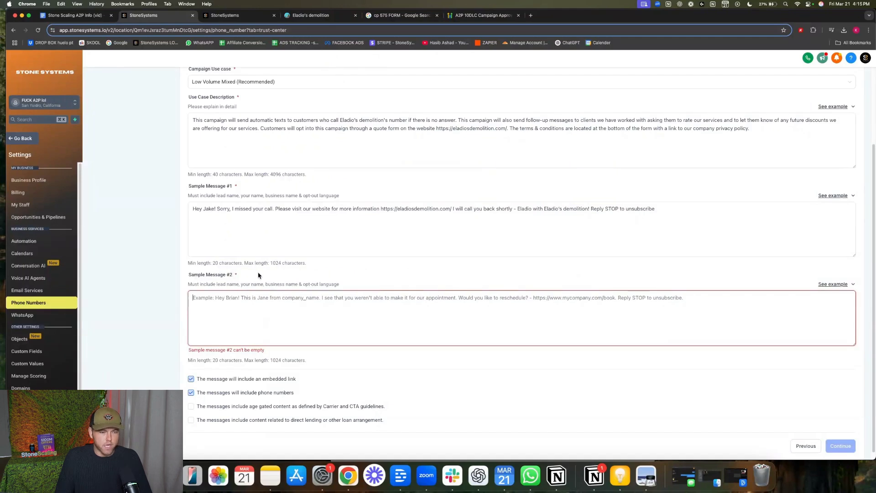
scroll(258, 274, "down", 1)
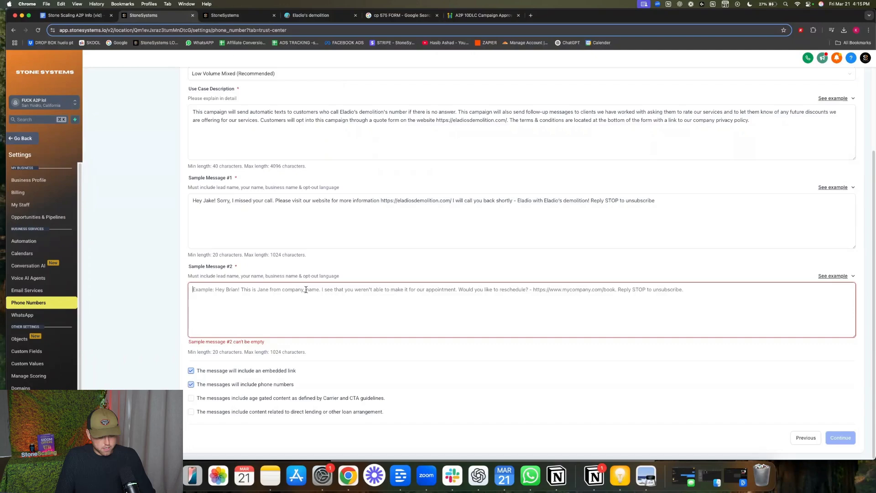
key("super+v")
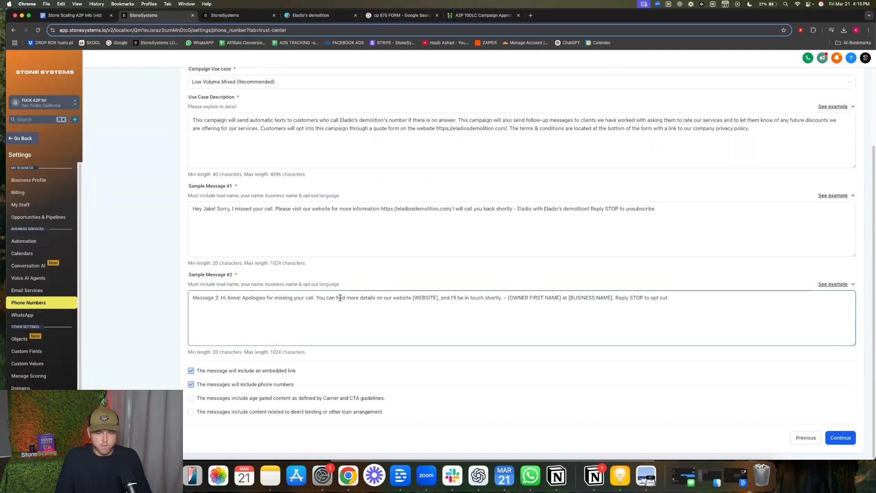
left_click(842, 438)
Copy the doc's User Consent paragraph, 'End users opt-in' through 'START to', and return to the form.
left_click(201, 214)
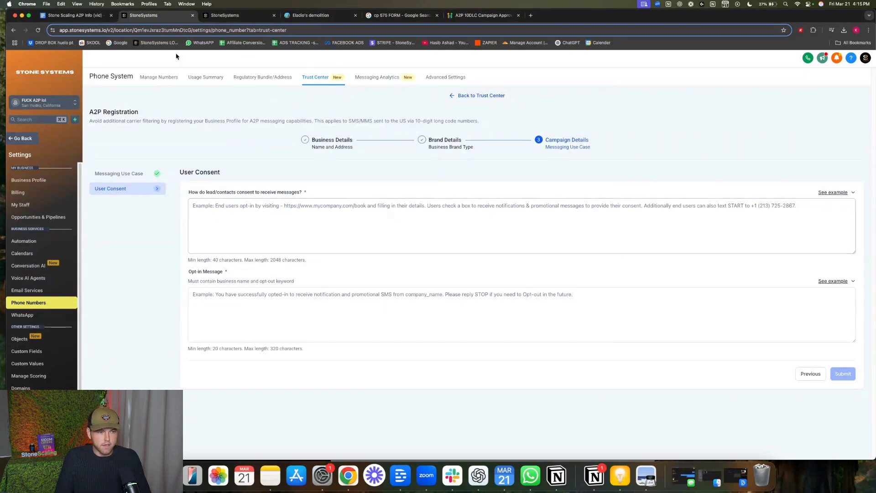
left_click(73, 15)
scroll(413, 274, "down", 5)
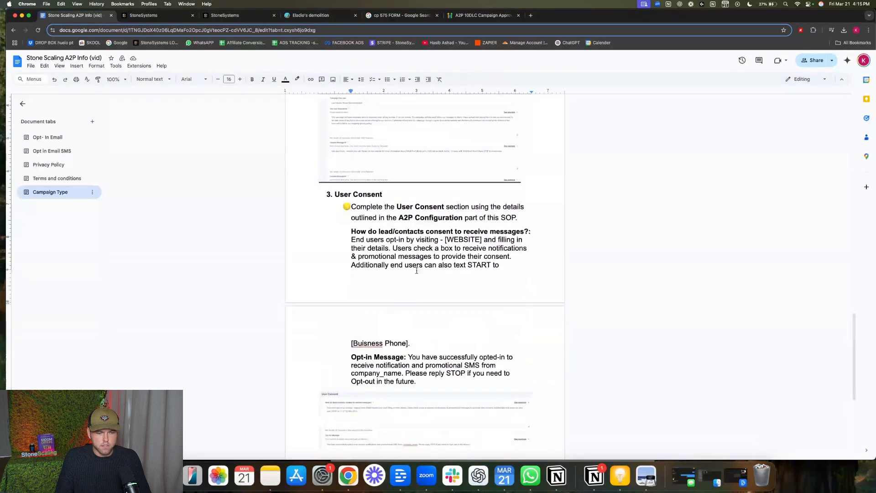
left_click(355, 232)
left_click_drag(504, 265, 351, 239)
key("super+c")
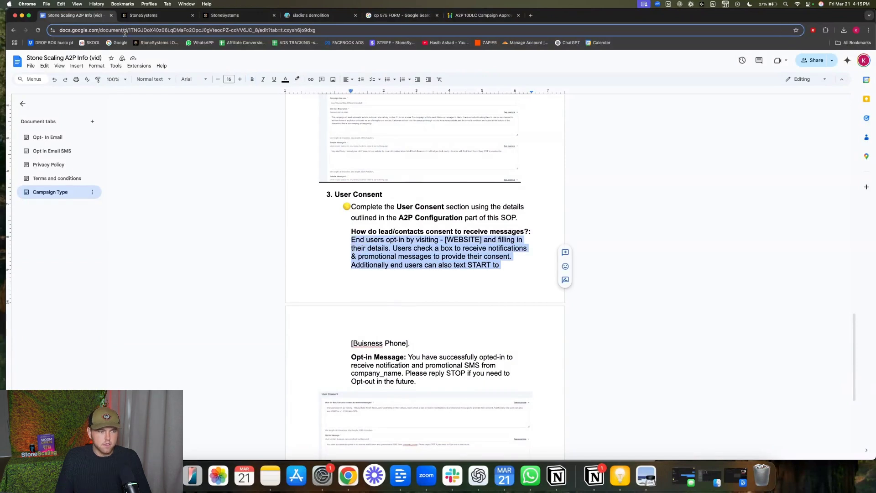
left_click(141, 15)
left_click(231, 213)
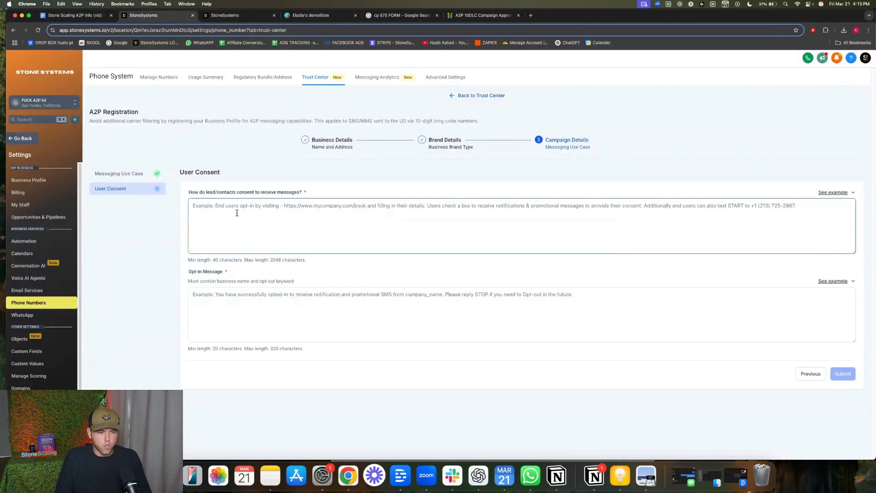
key("super+v")
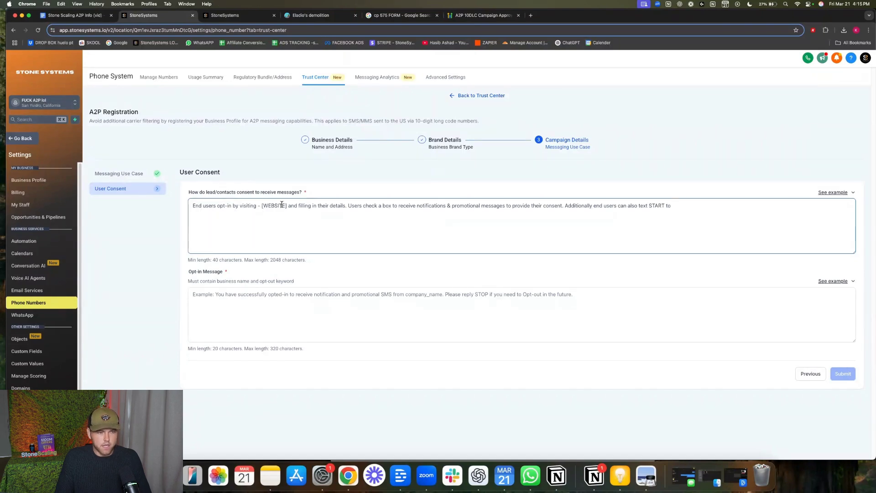
left_click(298, 16)
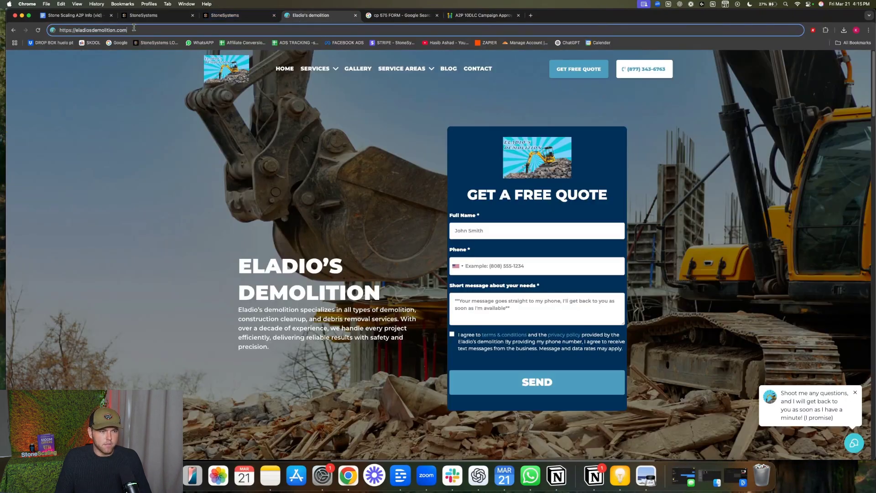
left_click(142, 15)
left_click(73, 15)
left_click(151, 17)
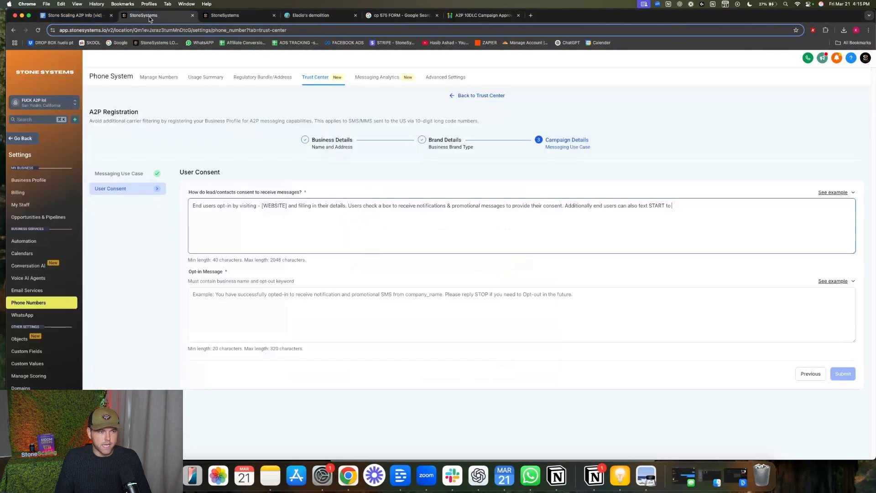
left_click_drag(286, 207, 262, 206)
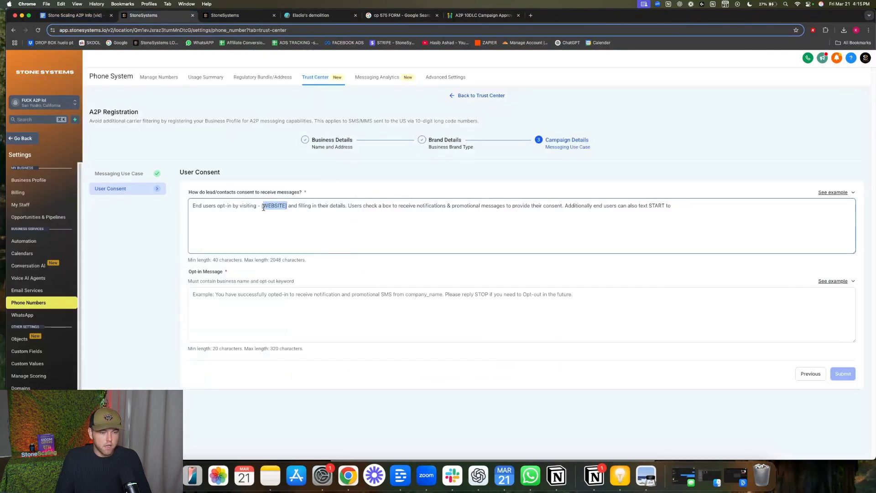
type("https://eladiosdemolition.com")
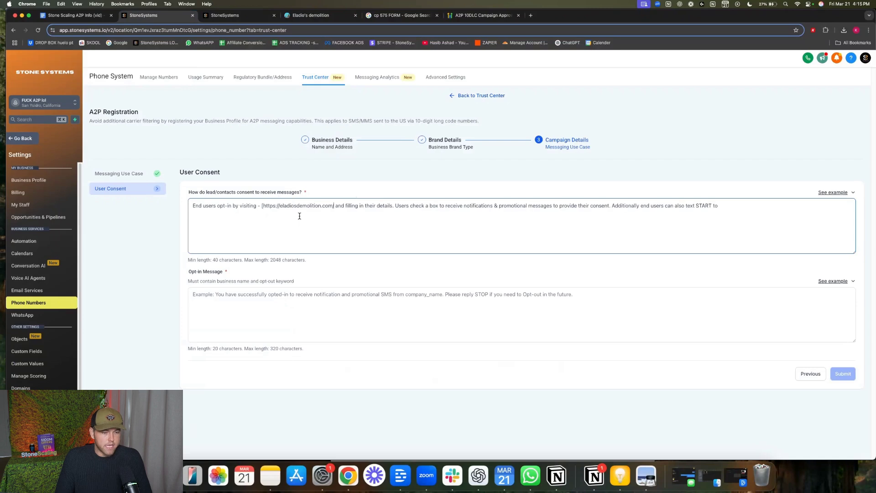
left_click(265, 206)
key("BackSpace")
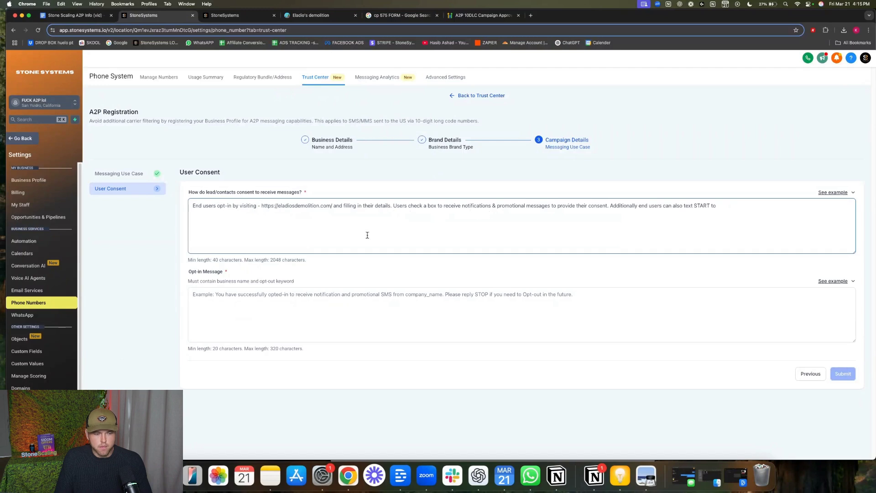
Copy the '[Buisness Phone].' text from the A2P doc for the end of the consent answer.
left_click(719, 208)
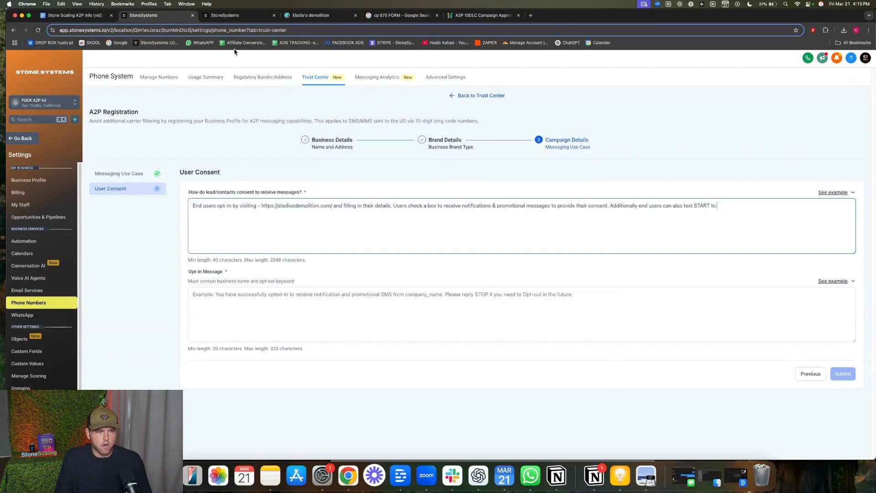
left_click(86, 16)
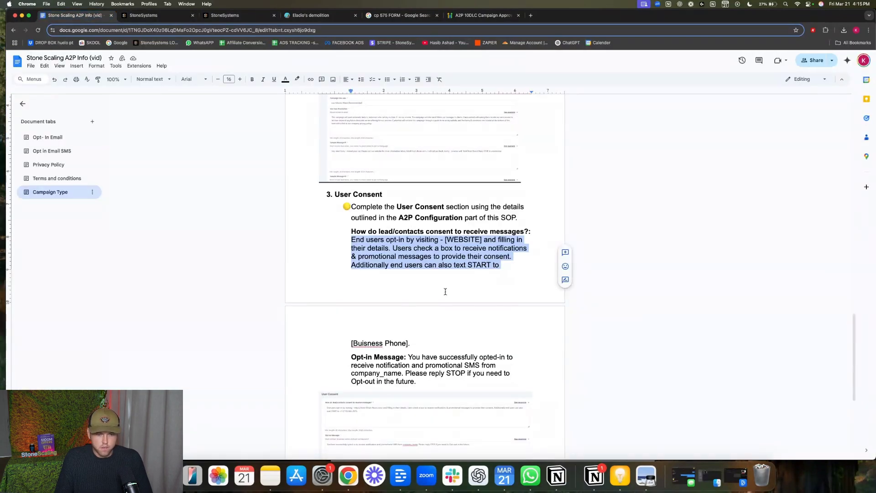
left_click_drag(411, 343, 350, 343)
key("super+c")
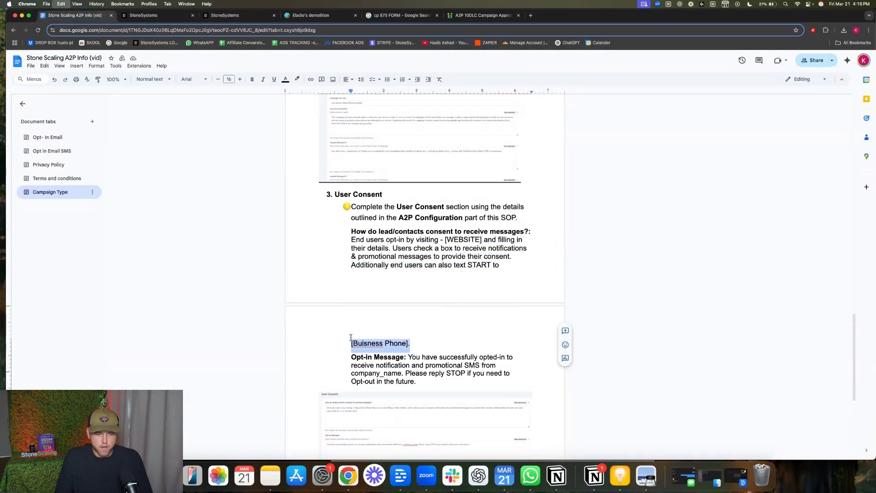
left_click(156, 16)
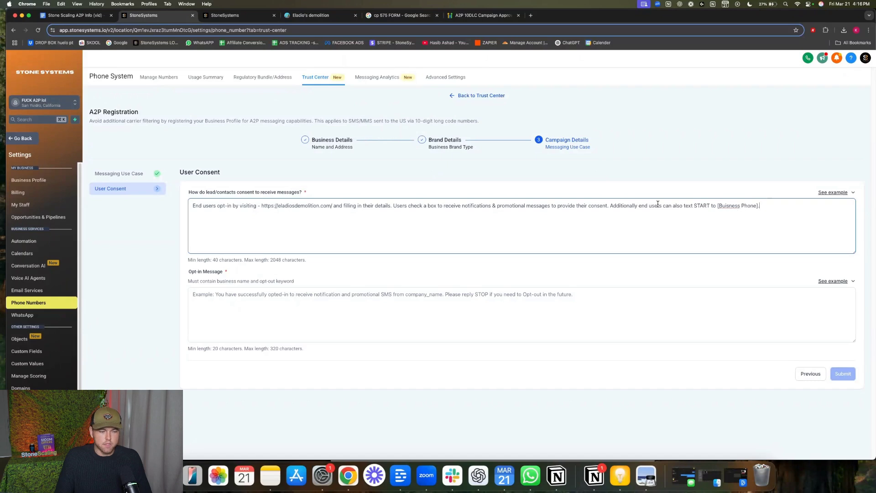
left_click(274, 307)
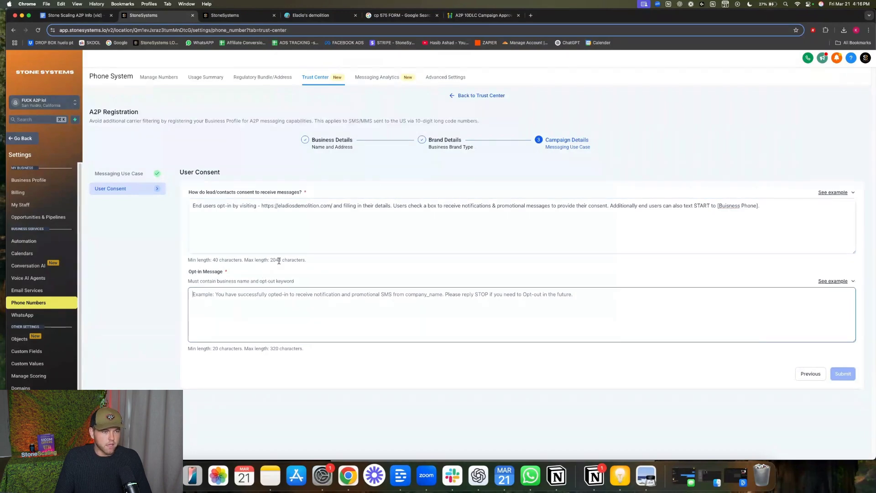
Paste the doc's opt-in confirmation paragraph into the Opt-in Message box.
left_click(73, 15)
scroll(422, 285, "down", 4)
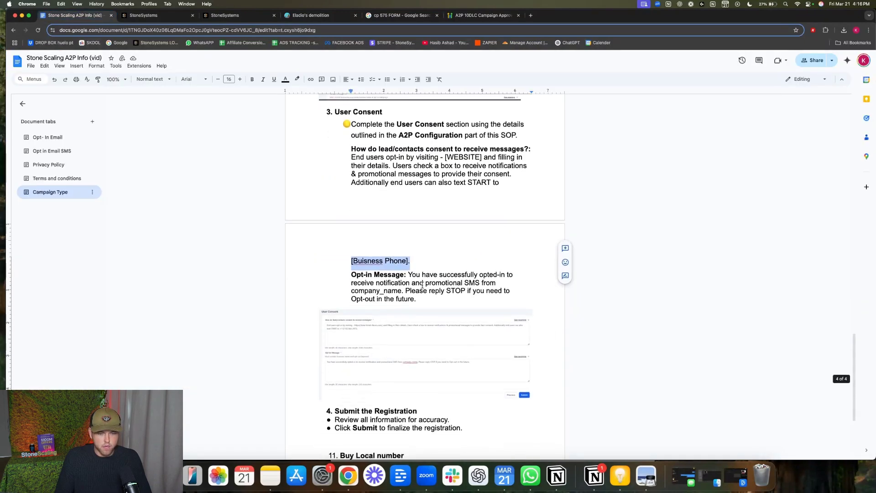
scroll(422, 285, "down", 1)
left_click_drag(416, 276, 352, 256)
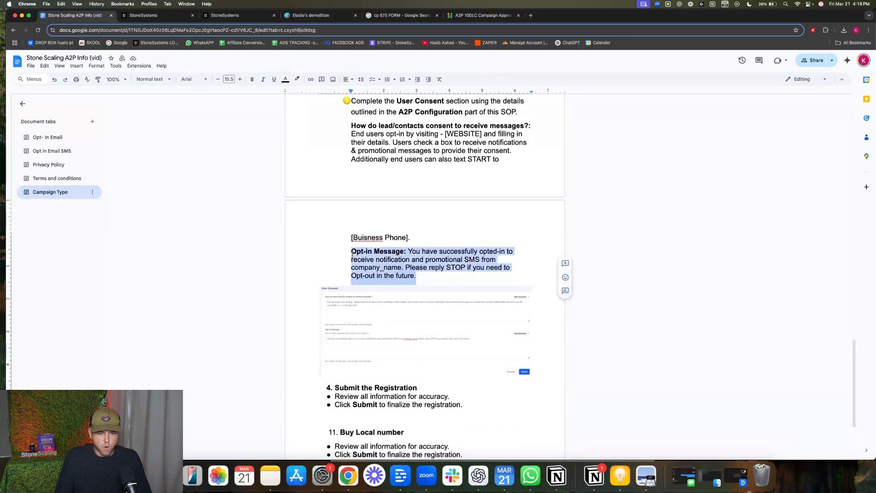
left_click(153, 16)
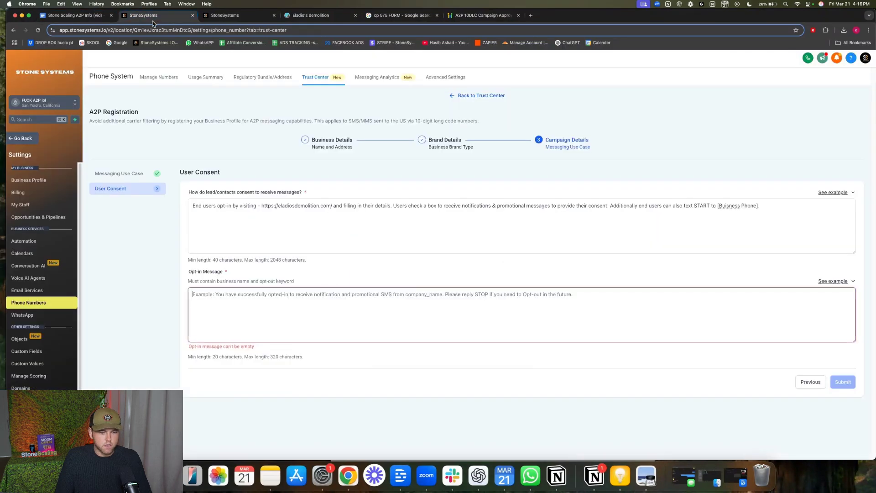
left_click(245, 303)
key("super+v")
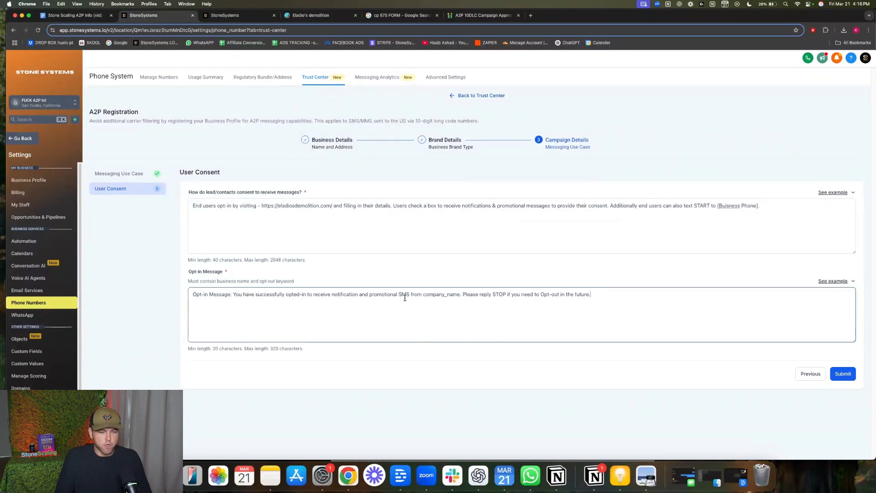
Replace the company_name placeholder with '(company name)' in the opt-in message.
left_click_drag(424, 295, 461, 297)
key("BackSpace")
type("(compa")
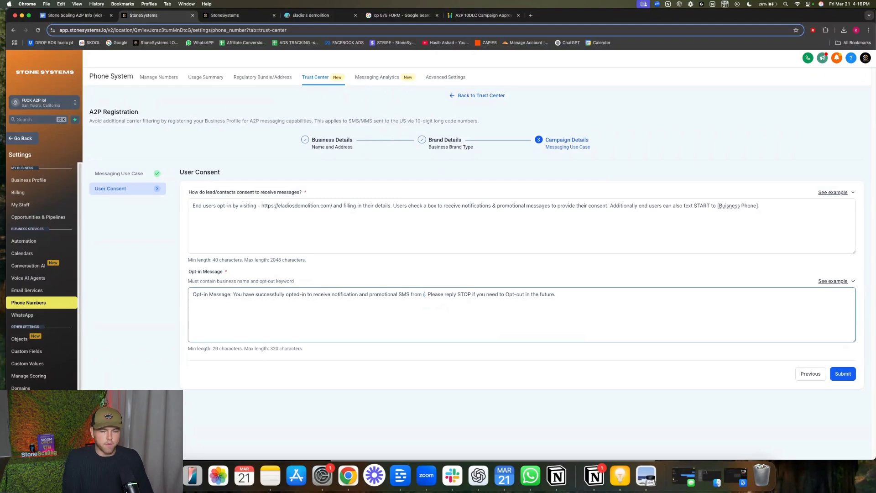
type("ny name)")
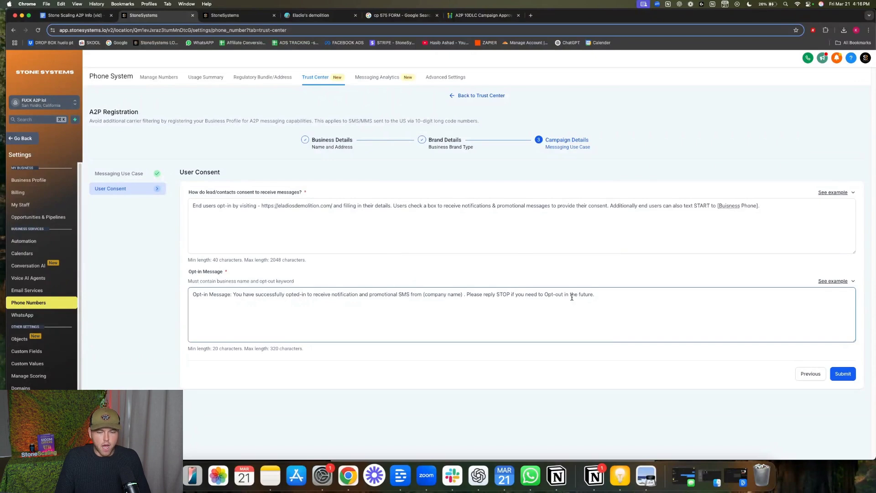
mouse_move(497, 295)
left_mouse_down()
mouse_move(598, 297)
mouse_move(498, 296)
left_mouse_up()
left_click(500, 295)
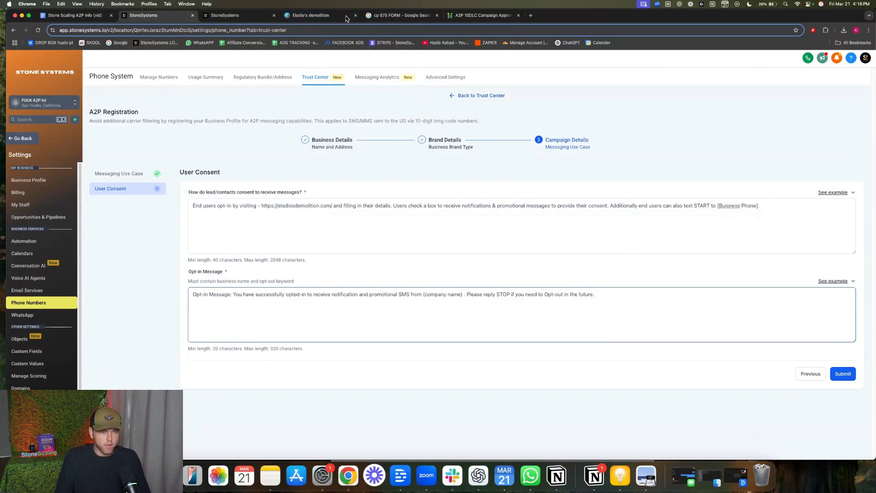
Screenshot the Eladio's demolition contact page's free-quote form and text-message consent checkbox.
left_click(331, 16)
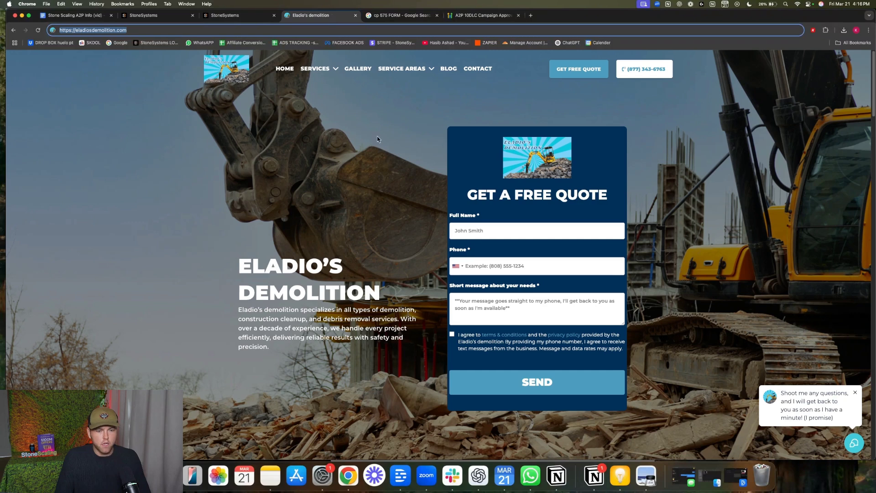
left_click(469, 71)
scroll(410, 201, "down", 7)
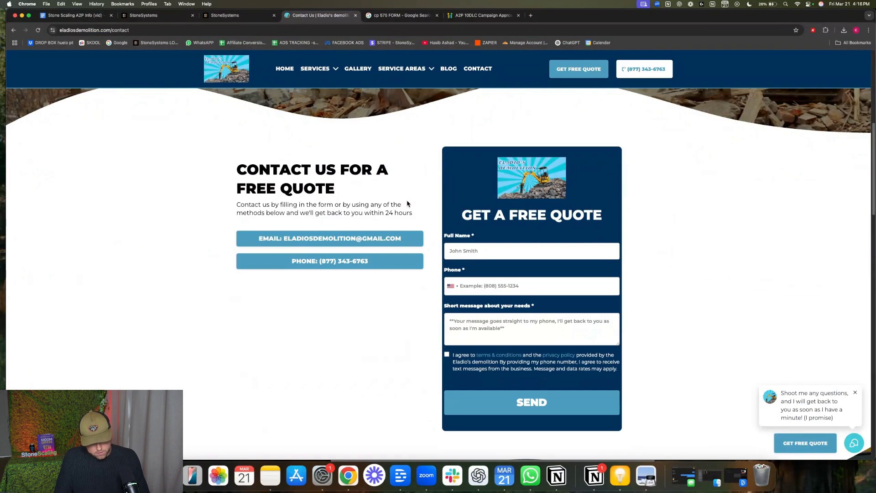
key("super+shift+4")
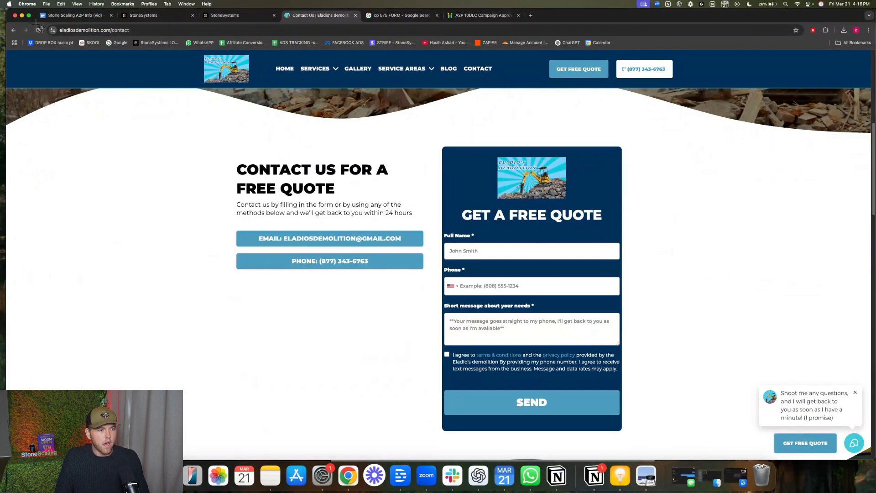
left_click_drag(10, 21, 668, 277)
key("super+shift+4")
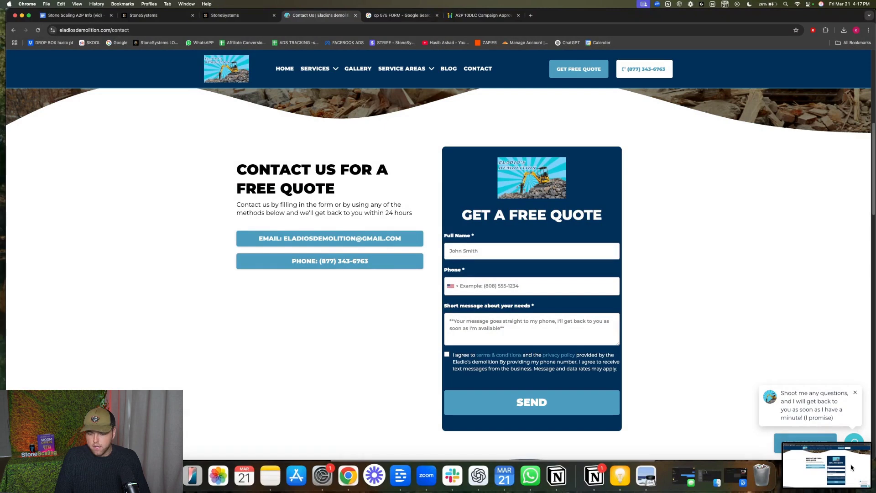
On the contact-page screenshot, circle the page URL and the consent checkbox text in red.
left_click(796, 445)
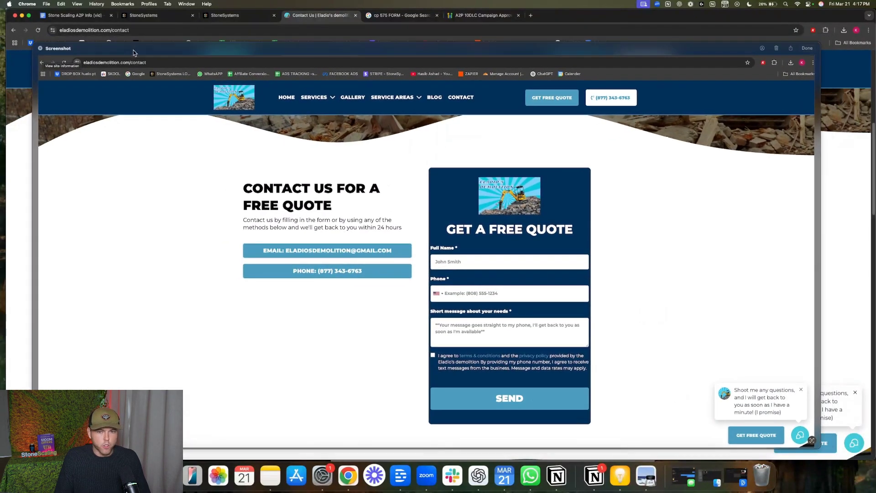
left_click(762, 48)
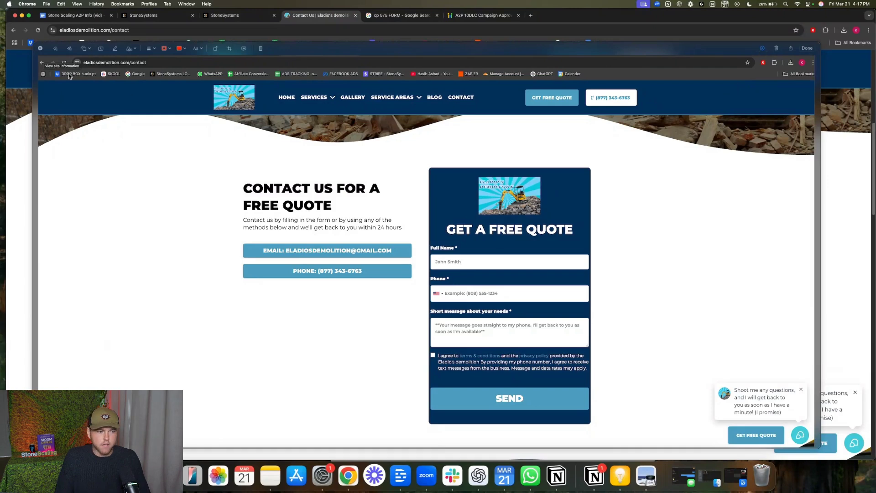
left_click(69, 49)
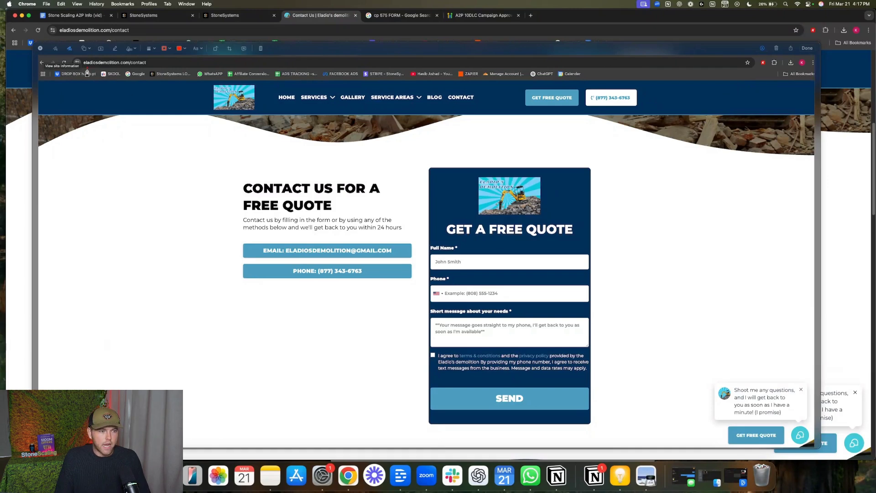
mouse_move(87, 72)
left_mouse_down()
mouse_move(147, 67)
mouse_move(94, 54)
mouse_move(88, 72)
left_mouse_up()
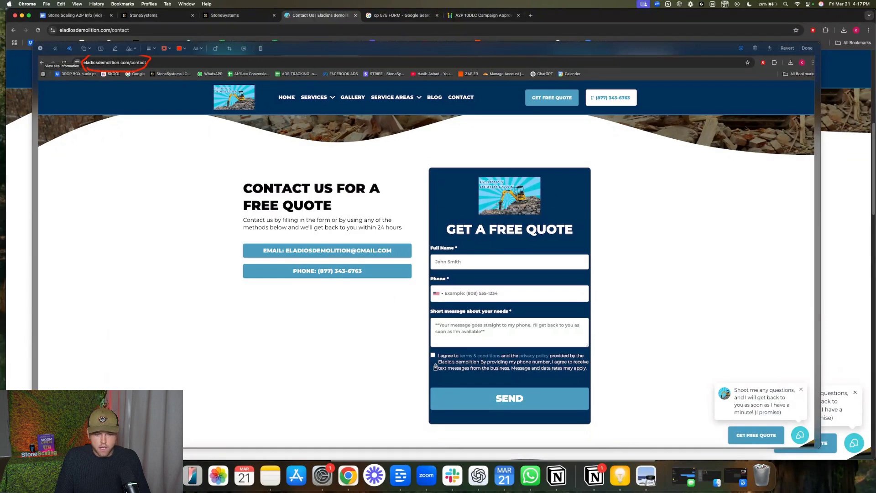
mouse_move(471, 350)
left_mouse_down()
mouse_move(443, 345)
mouse_move(434, 377)
mouse_move(566, 380)
mouse_move(602, 356)
mouse_move(474, 344)
left_mouse_up()
mouse_move(274, 415)
left_mouse_down()
mouse_move(386, 383)
mouse_move(411, 363)
left_mouse_up()
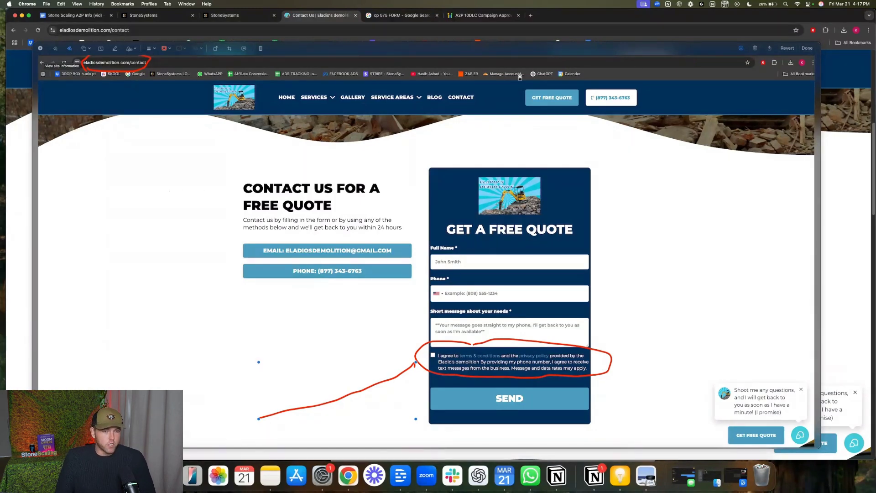
Finish the screenshot markup, check the form builder, and go back to Business Profile Settings.
left_click(223, 16)
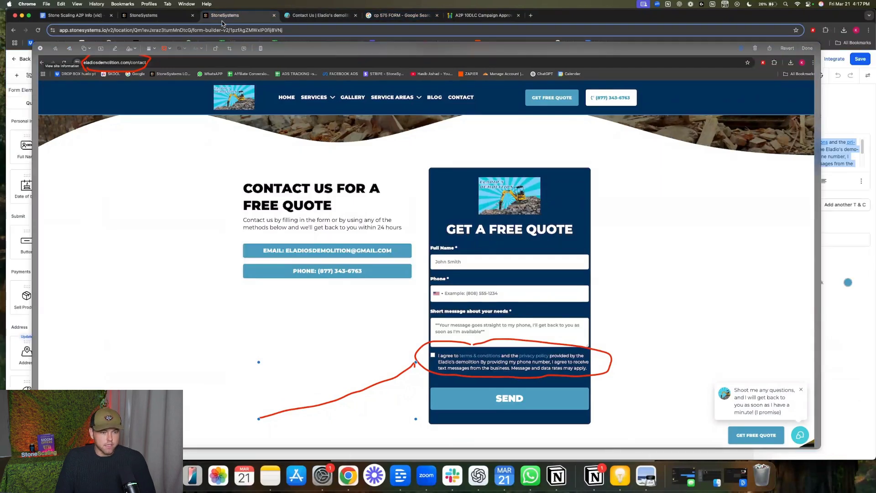
left_click(185, 17)
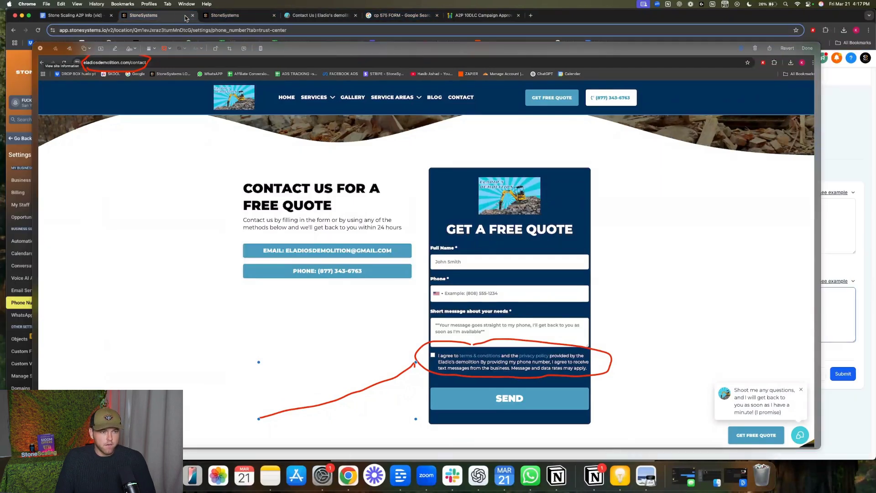
left_click(807, 48)
left_click(225, 17)
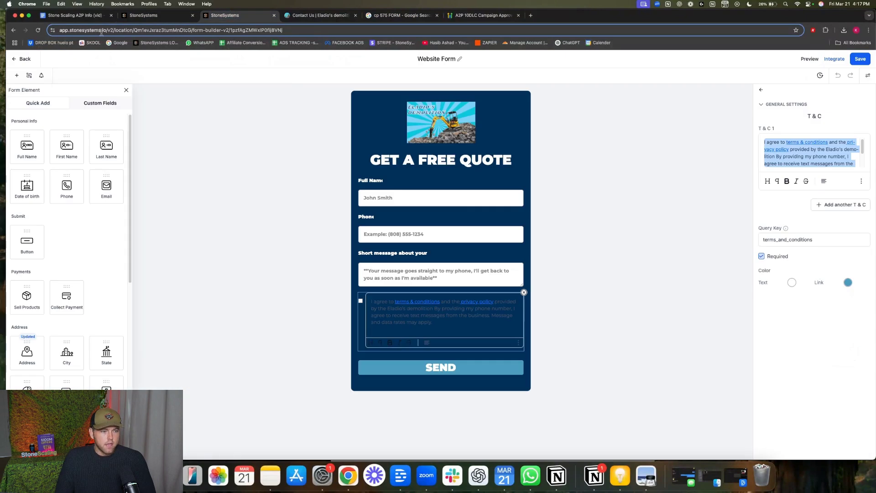
left_click(147, 17)
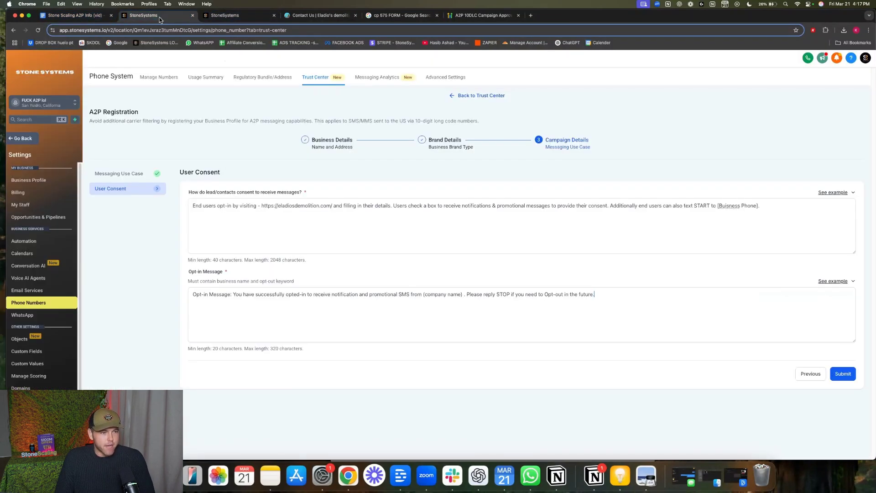
left_click(29, 139)
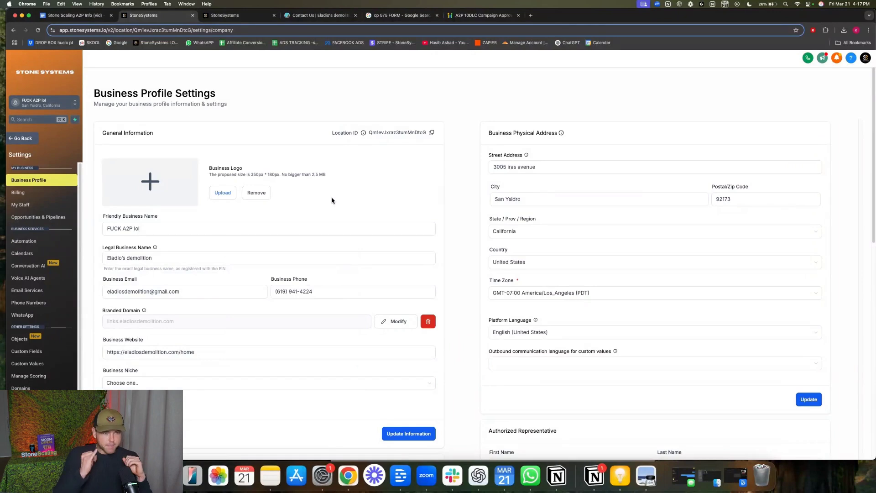
left_click(320, 16)
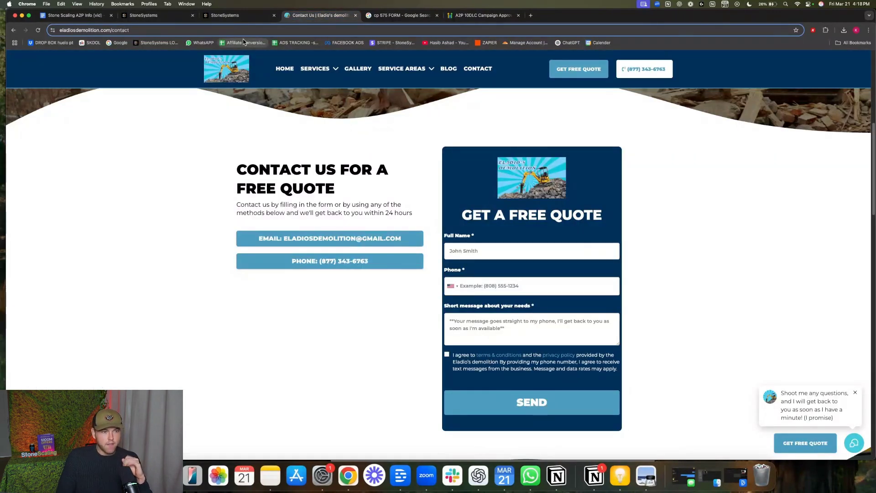
left_click(242, 16)
left_click(193, 17)
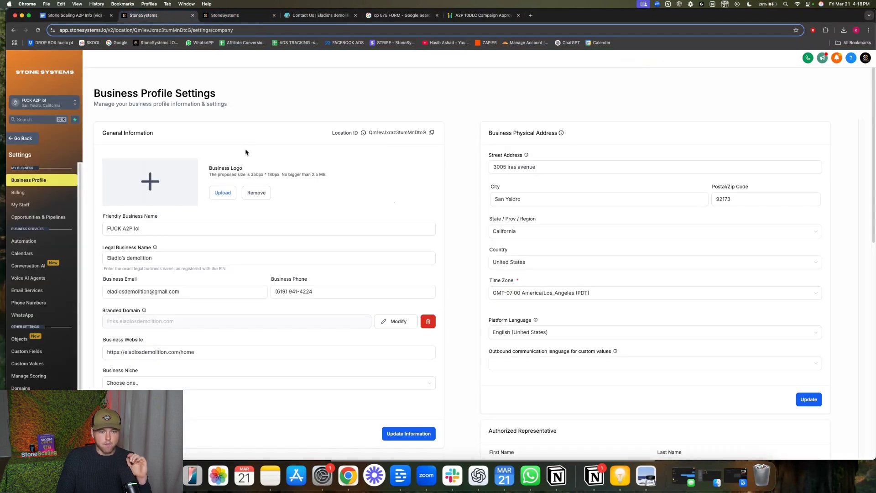